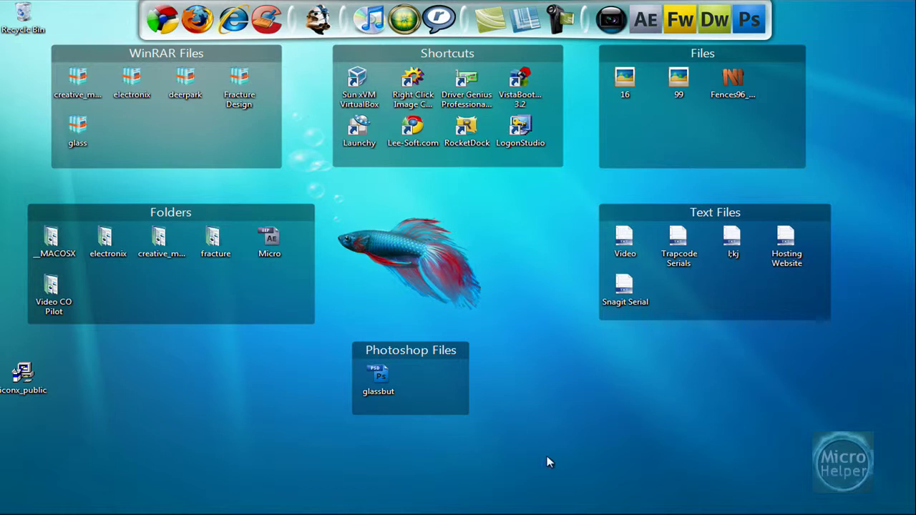
Bring up the article's Windows 7 drive status section, and open My Computer
mouse_move(547, 514)
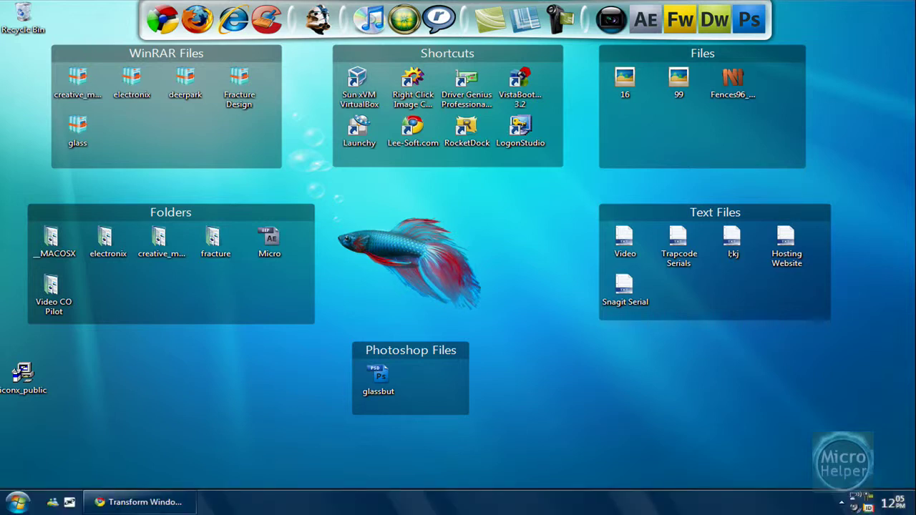
left_click(140, 502)
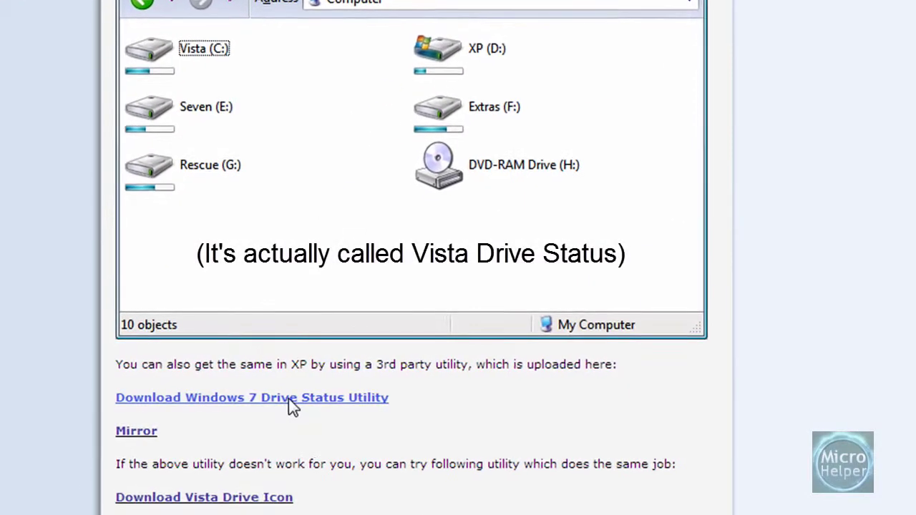
key("super")
left_click(262, 90)
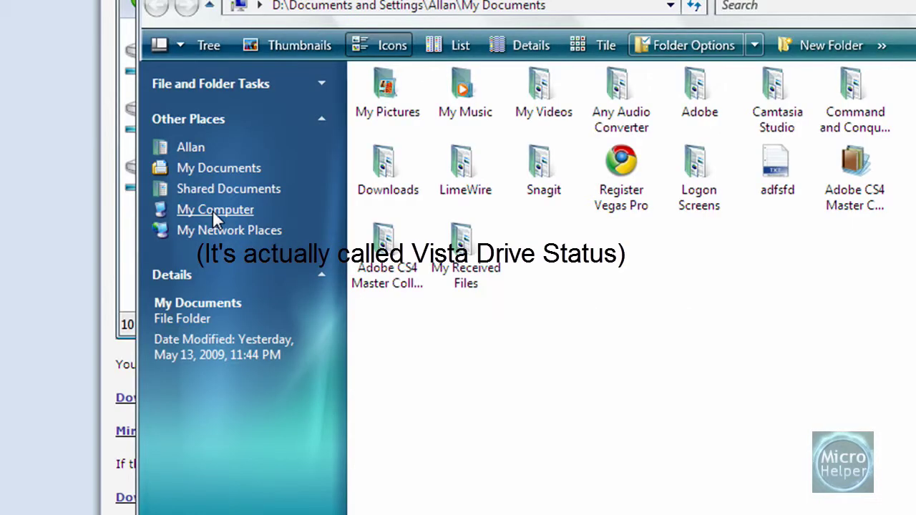
left_click(212, 210)
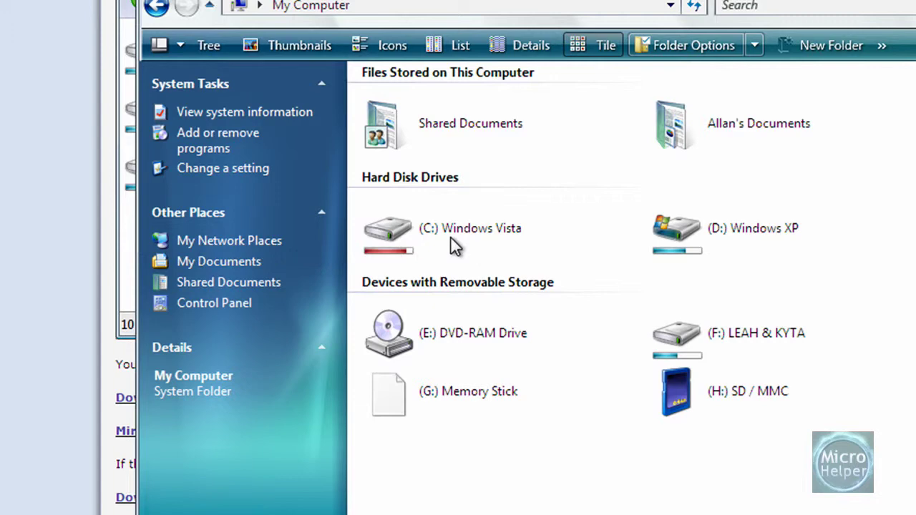
Examine the space bars and details of the Windows XP (D:) and Windows Vista (C:) drives
left_click(669, 236)
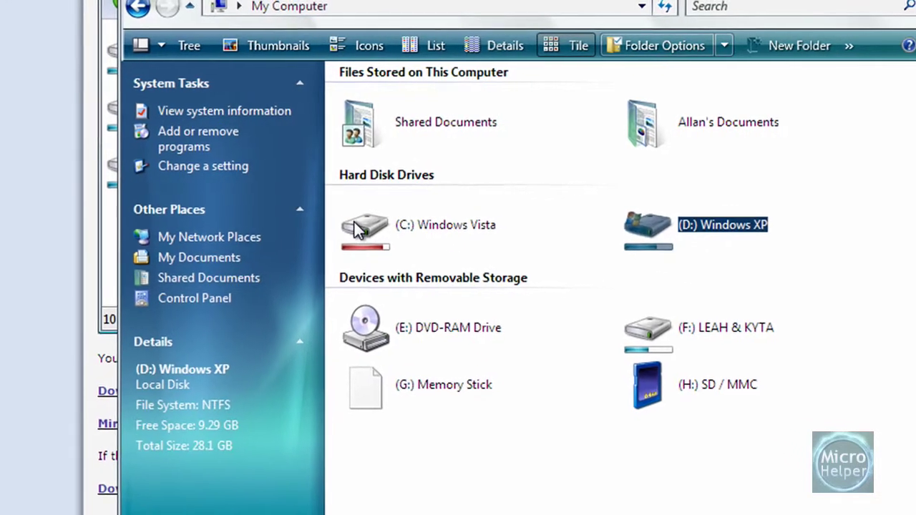
left_click(400, 236)
left_click(560, 324)
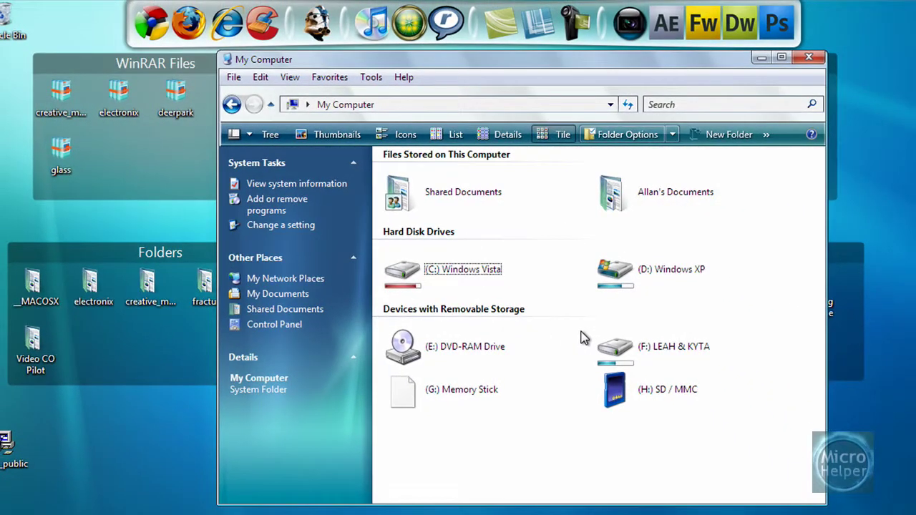
Inspect the running applications and the processes sorted by image name in Windows Task Manager, and close it
key("ctrl+shift+Escape")
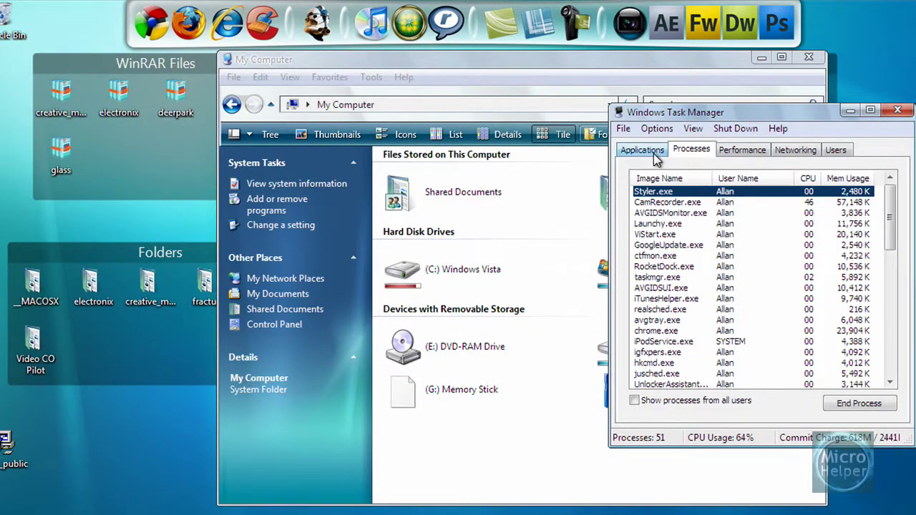
left_click(642, 150)
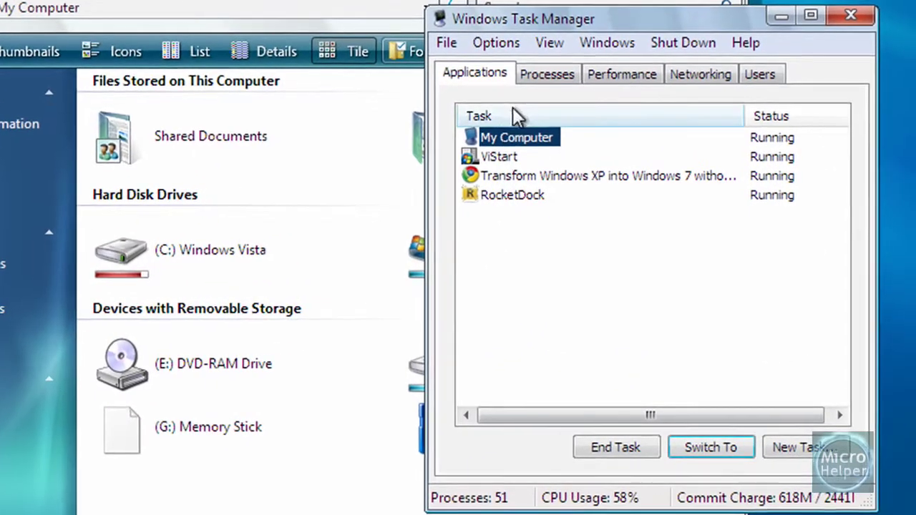
left_click(500, 158)
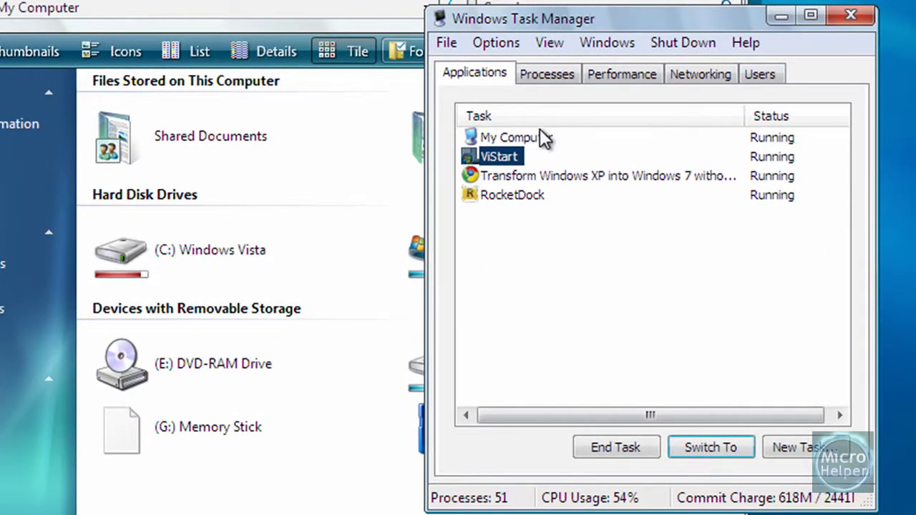
left_click(533, 76)
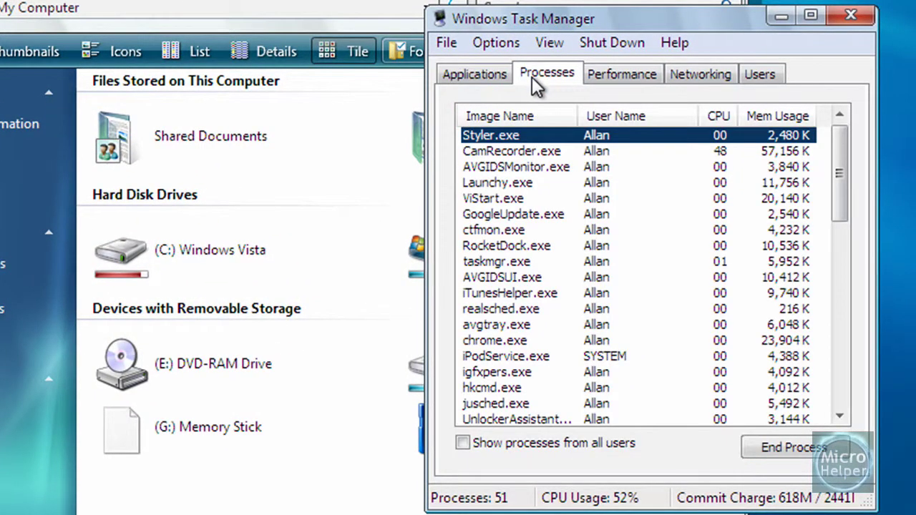
left_click(500, 116)
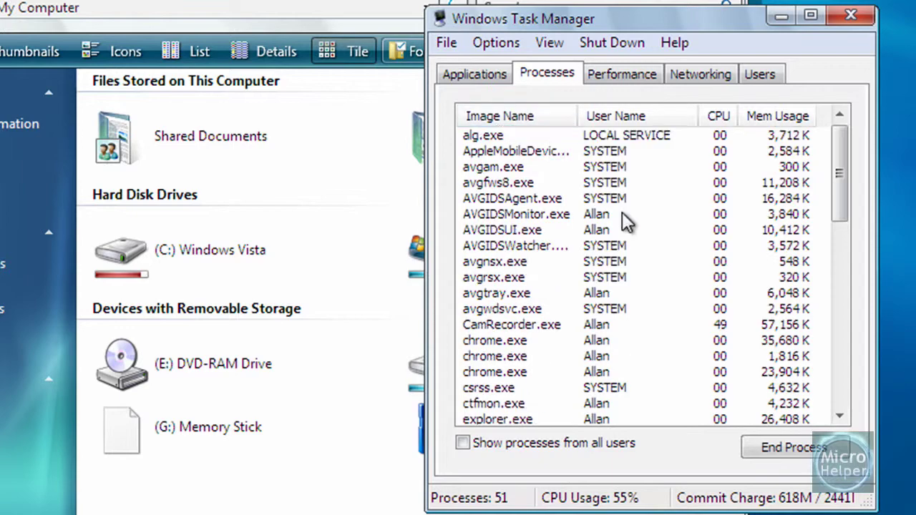
left_click(856, 18)
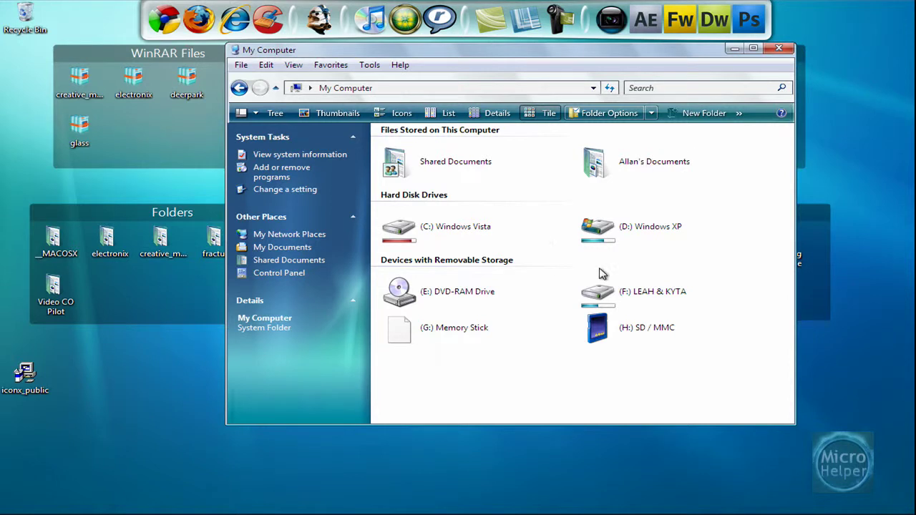
Return from My Computer to the browser article and review it from its title down to the drive status section
left_click(611, 228)
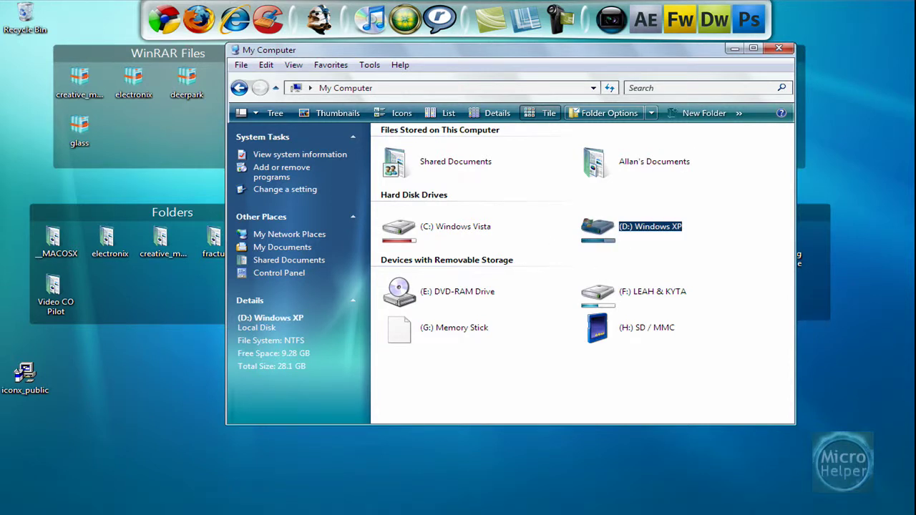
left_click(140, 503)
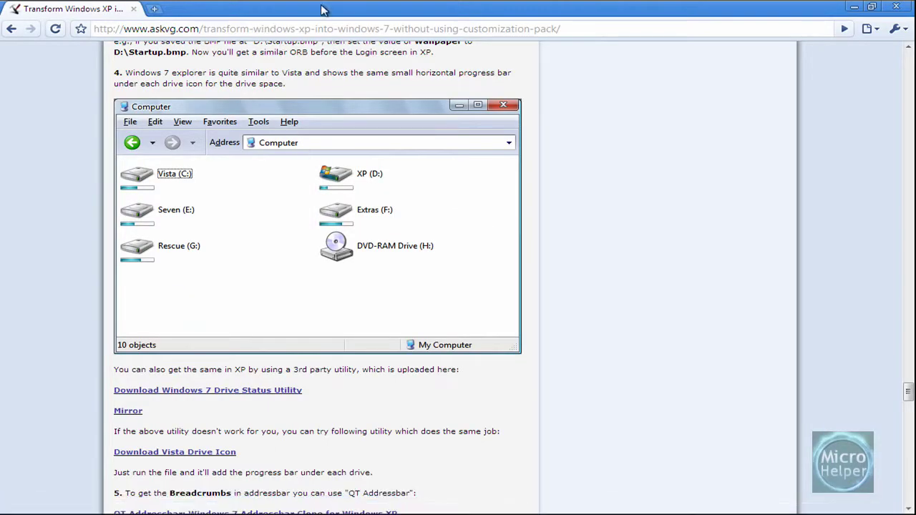
left_click(309, 31)
left_click(804, 147)
left_click_drag(909, 396, 911, 29)
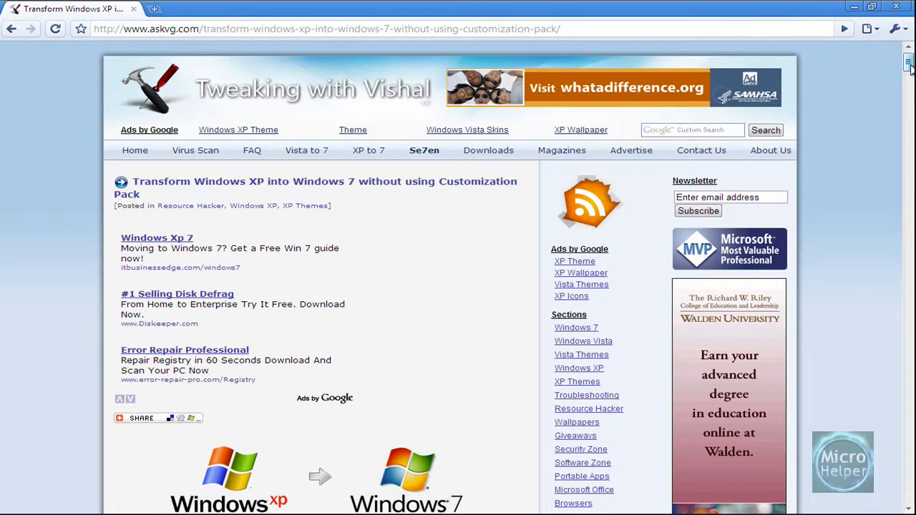
left_click_drag(909, 63, 908, 388)
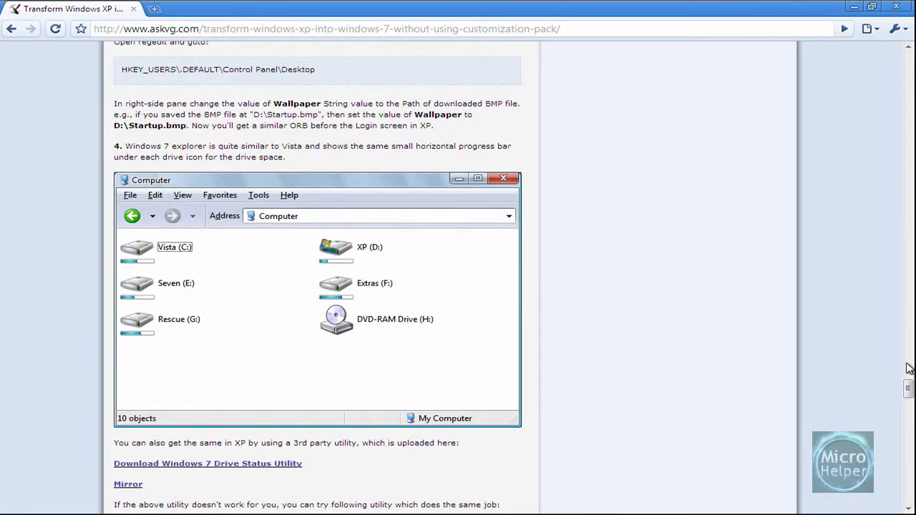
Download Vista Drive Status.rar through the article's Windows 7 Drive Status Utility link and save it to the Desktop
left_click_drag(909, 375, 908, 389)
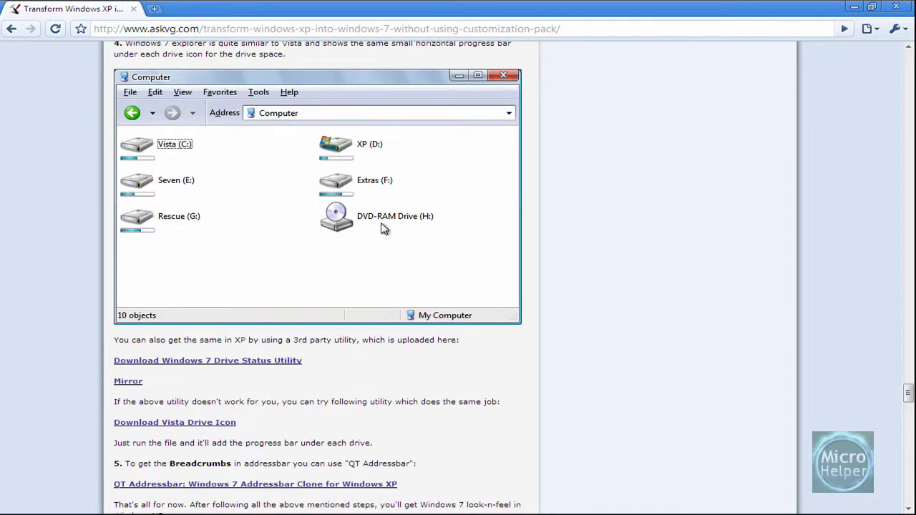
left_click(203, 362)
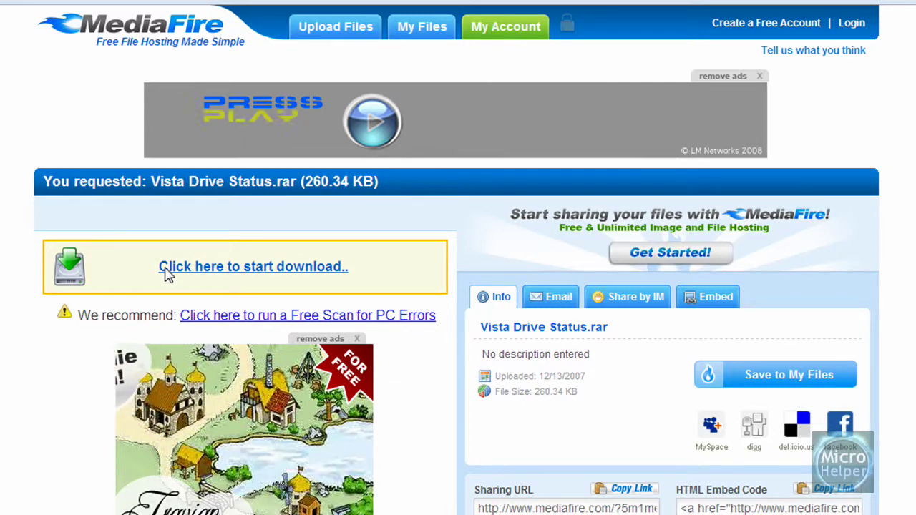
left_click(254, 268)
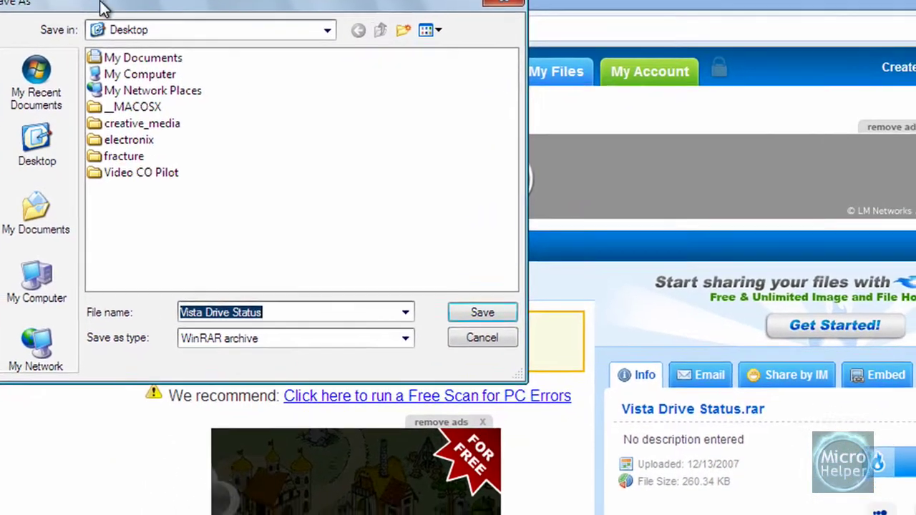
left_click_drag(135, 23, 438, 235)
left_click_drag(275, 55, 263, 32)
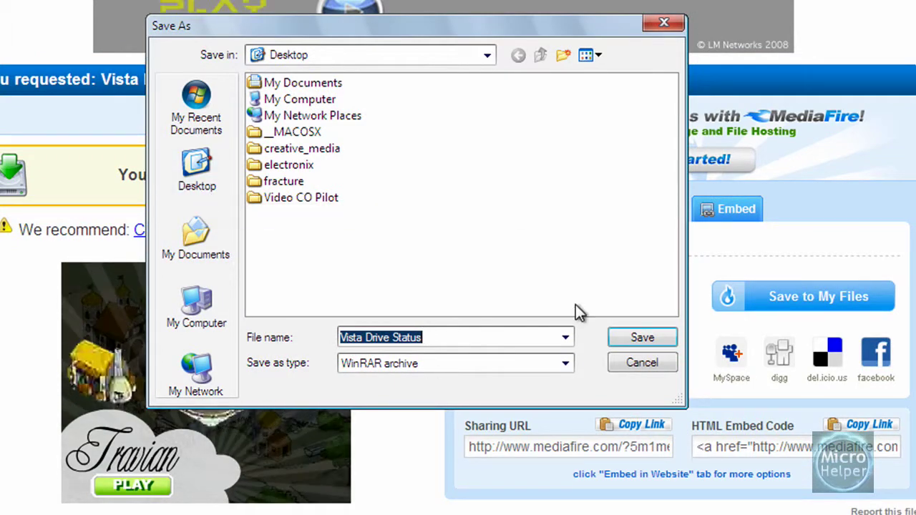
left_click(631, 342)
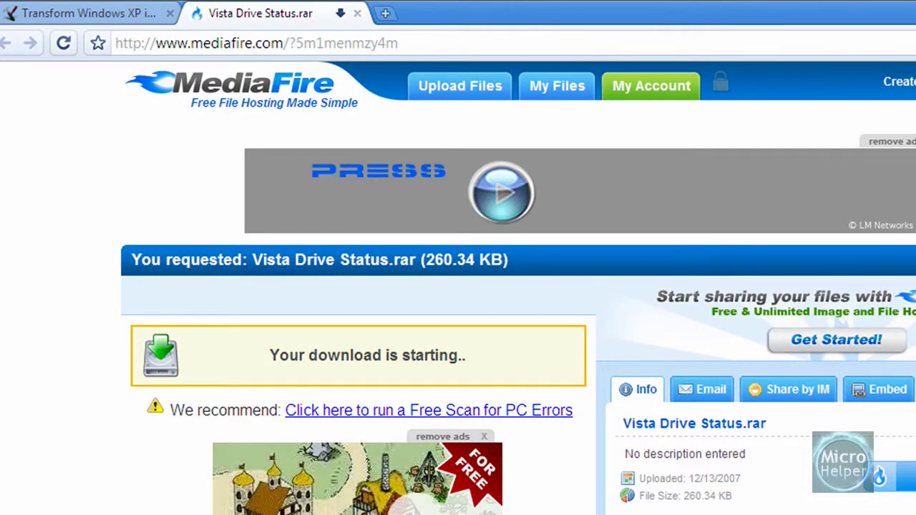
Open the browser's list of downloads in a new tab
key("ctrl+j")
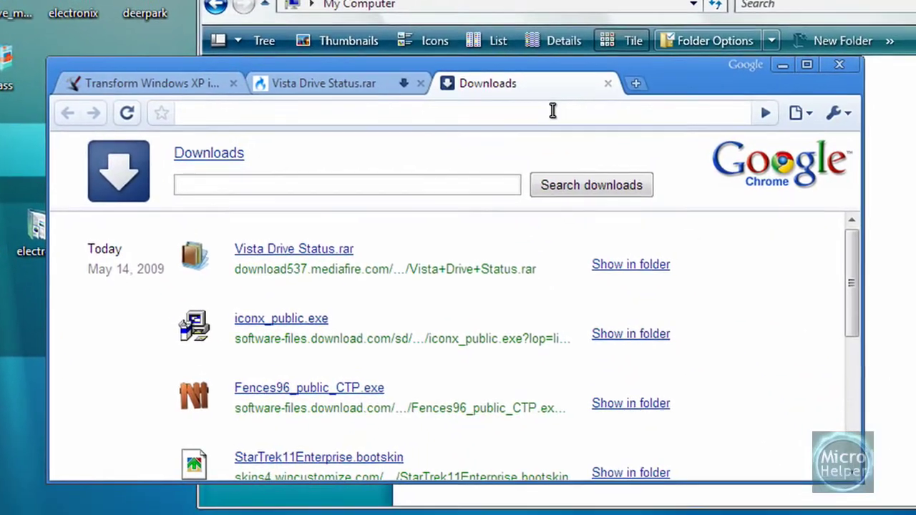
left_click(638, 229)
type("www.")
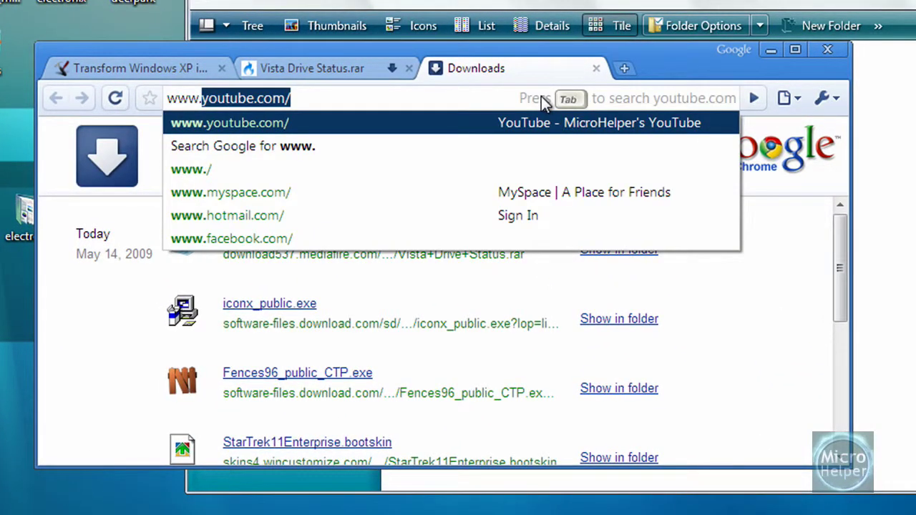
type("winrar.com")
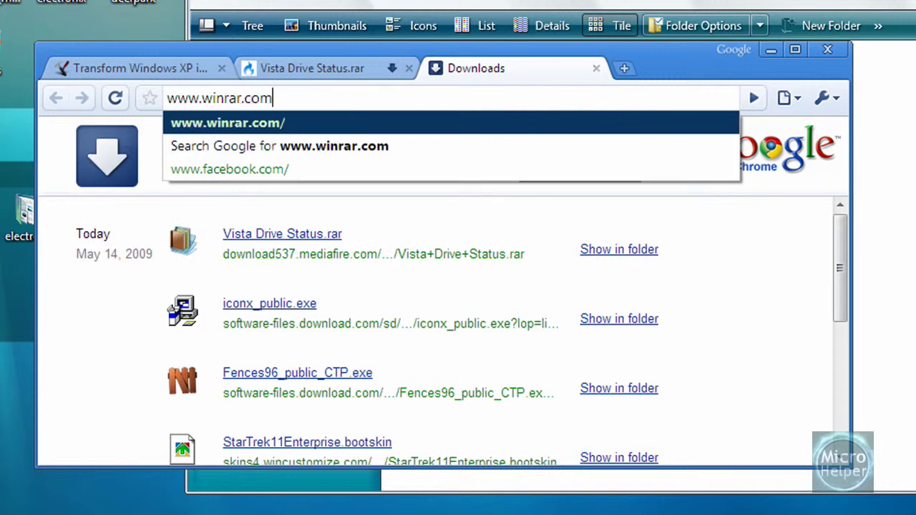
type("a")
key("ctrl+a")
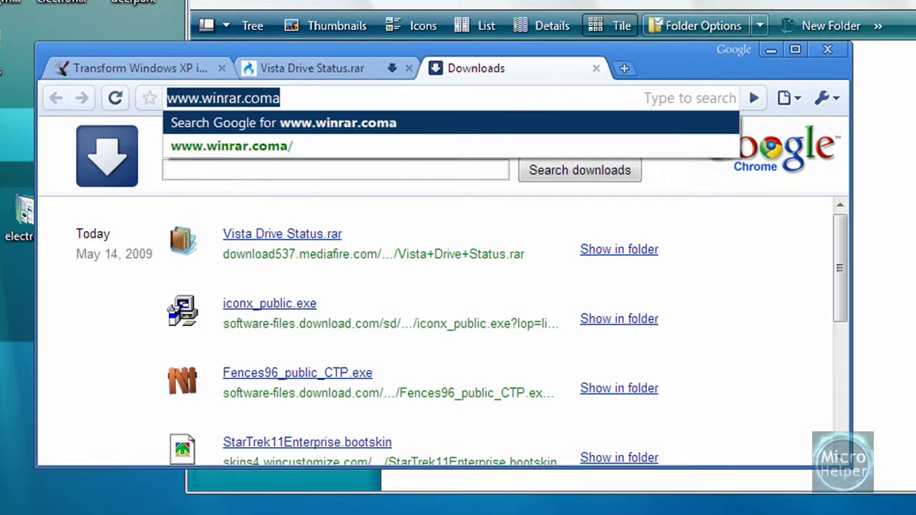
Go to rarlab.com and open its Downloads page to view the available WinRAR versions
type("rarlab.com")
key("Return")
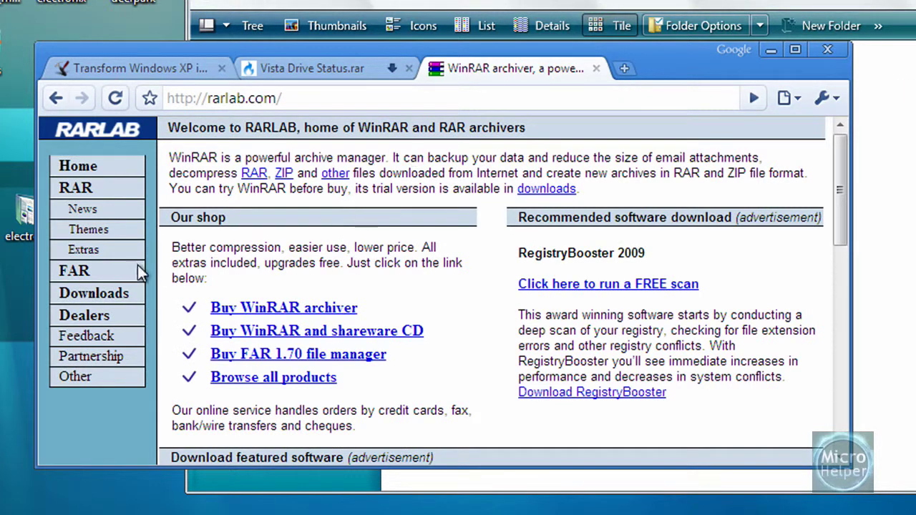
left_click(101, 298)
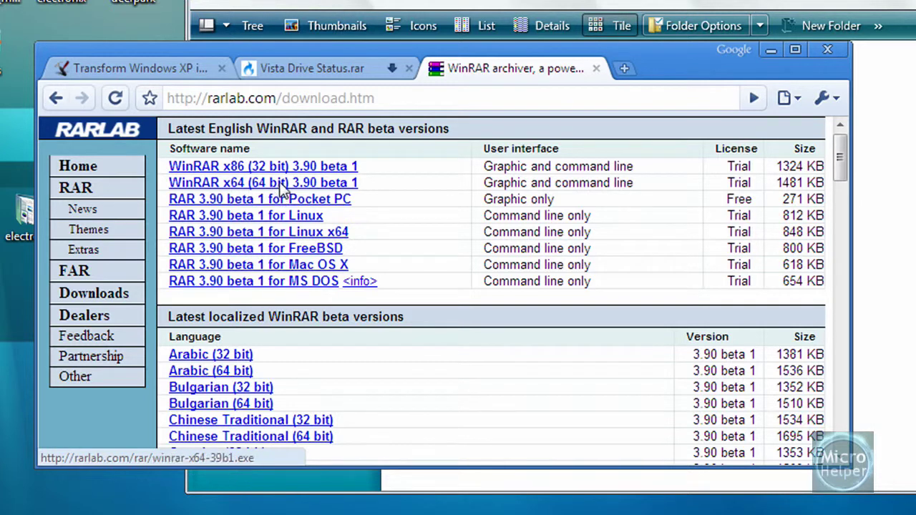
Load the winzip.com website in the same tab to look at its Downloads section
left_click(573, 96)
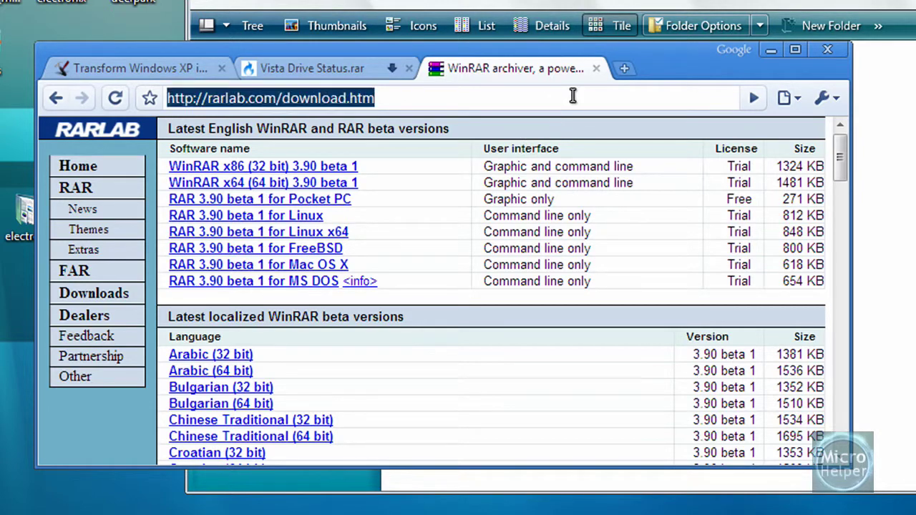
type("winzip.com")
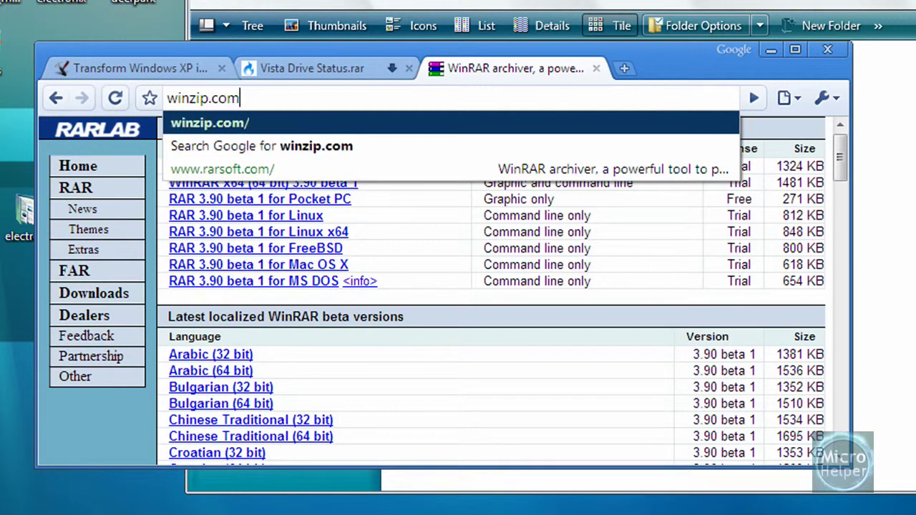
key("Return")
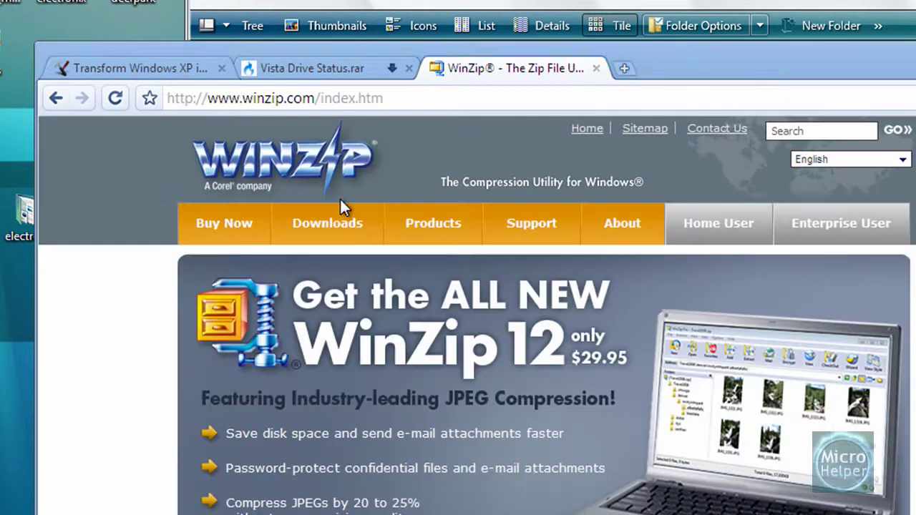
mouse_move(335, 233)
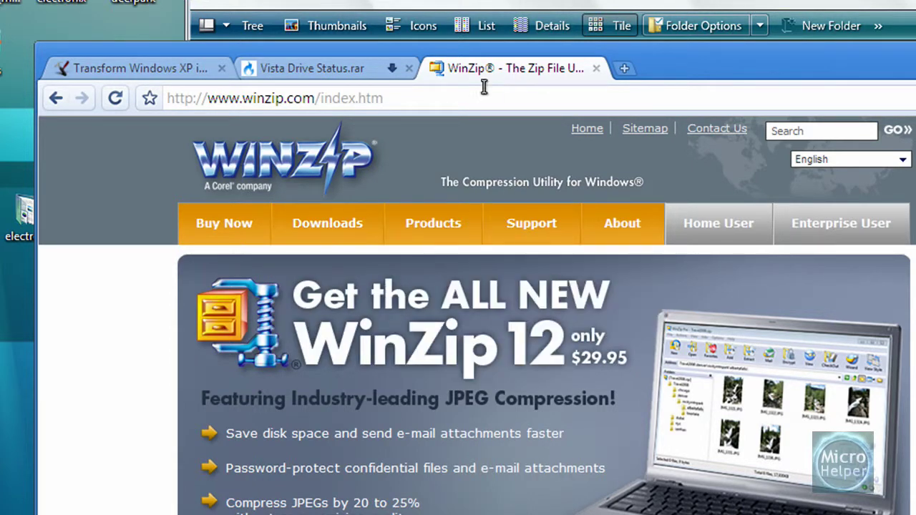
Load the 7-zip.org website in place of the WinZip page
left_click(460, 103)
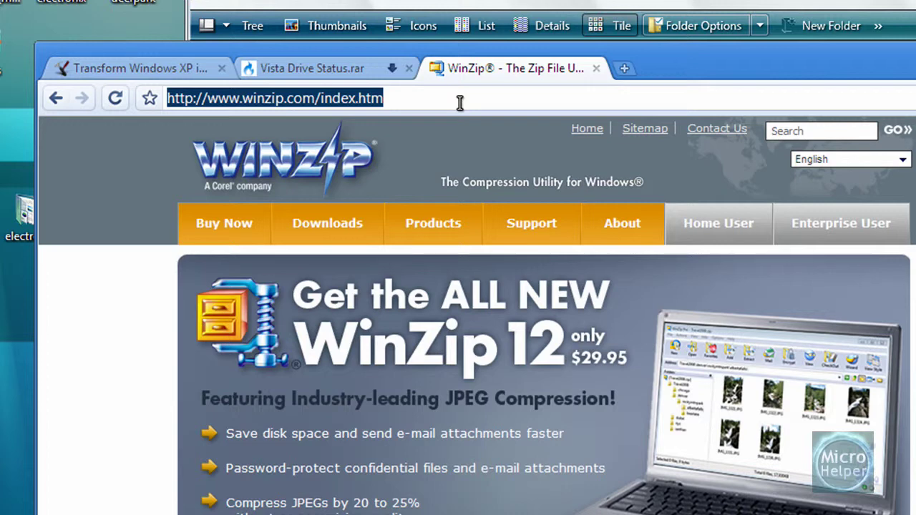
type("7-zip")
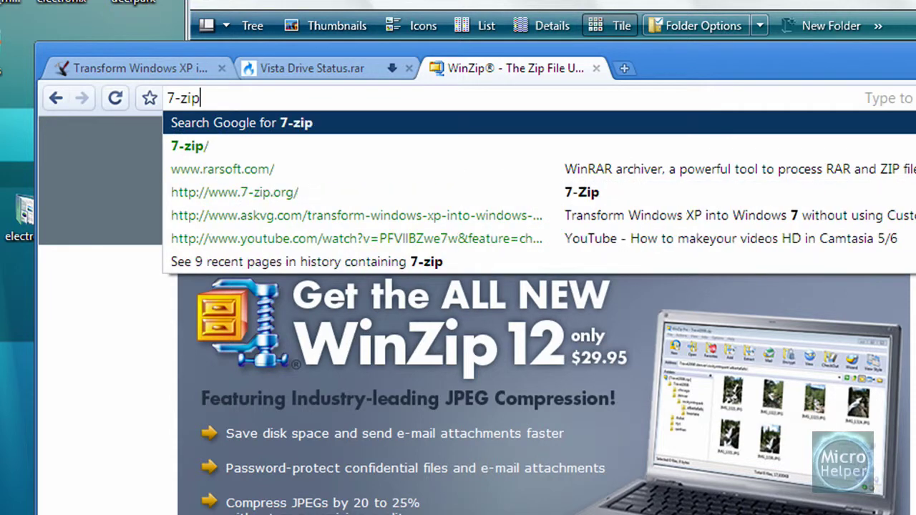
type(".org")
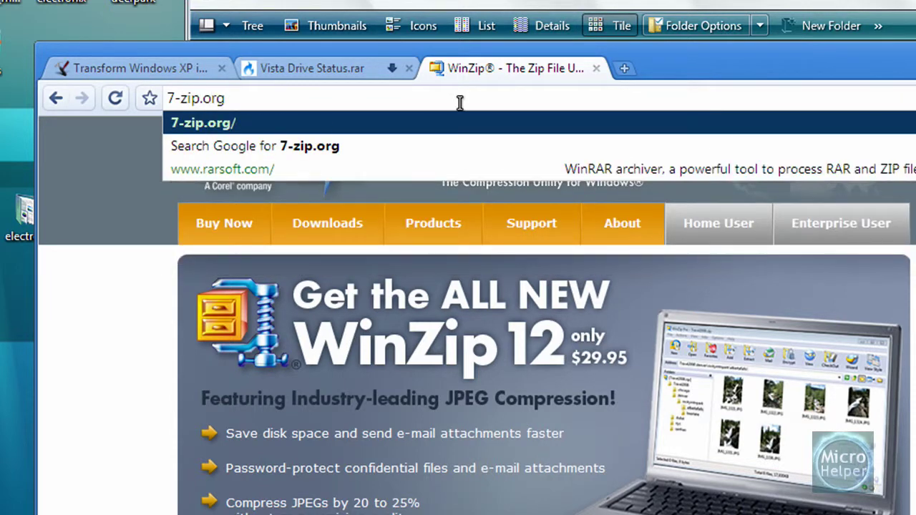
key("Return")
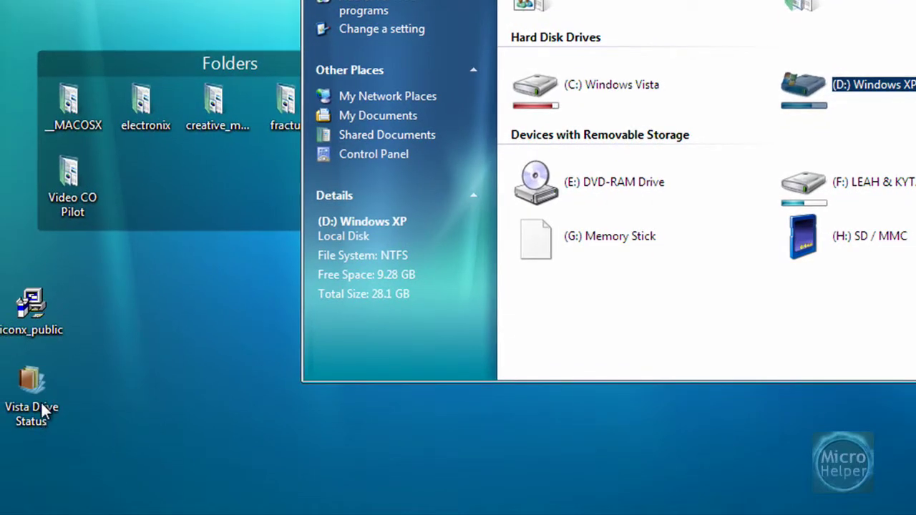
Extract the Vista Drive Status archive onto the desktop and place the extracted folder in the free area beside the archive
right_click(37, 406)
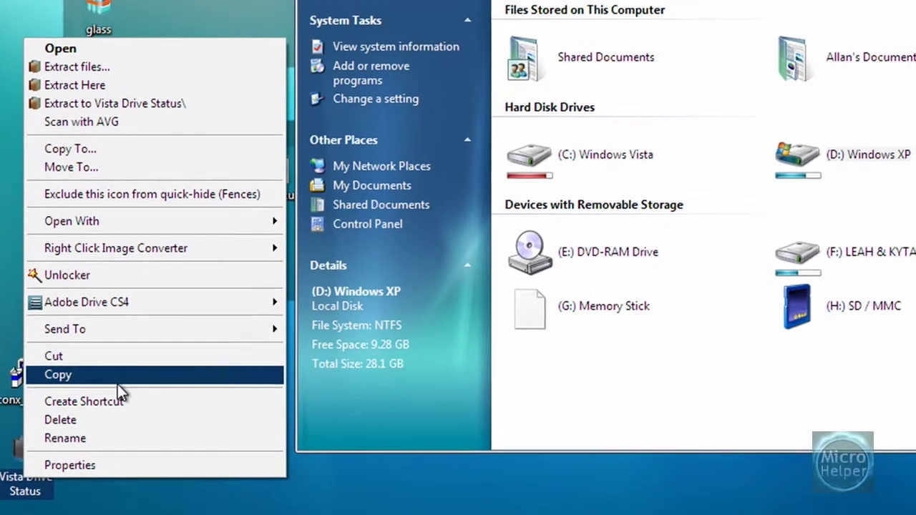
left_click(177, 88)
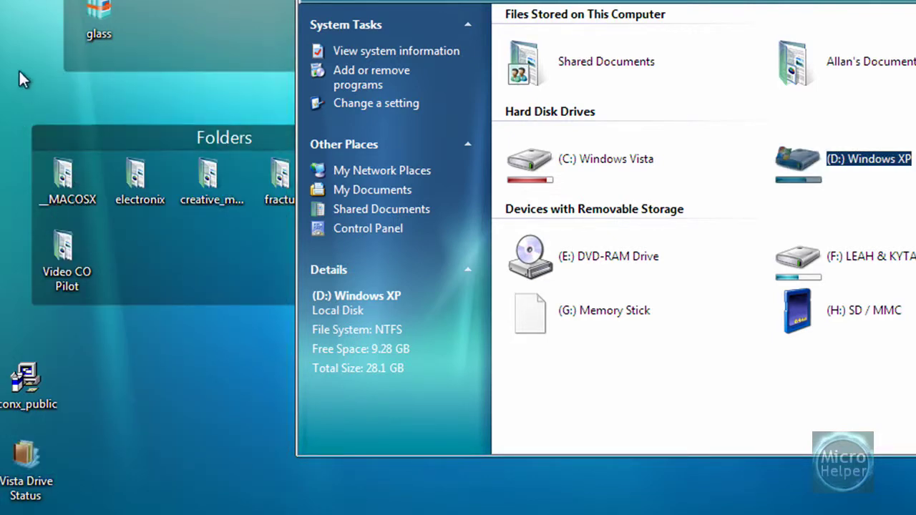
left_click_drag(25, 466, 33, 159)
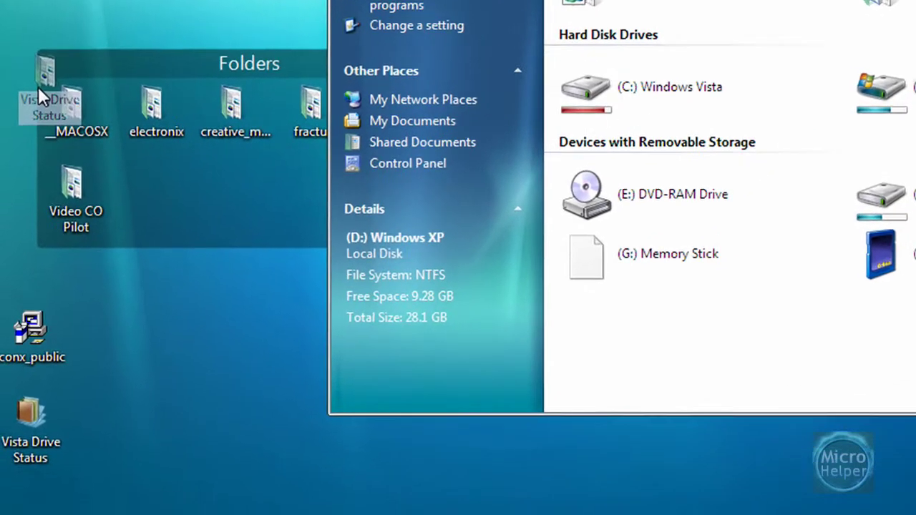
left_click_drag(38, 87, 106, 440)
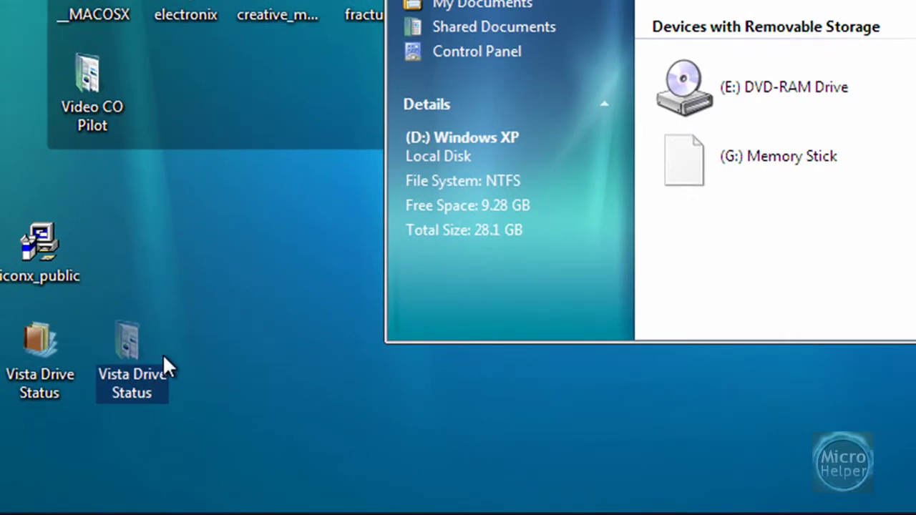
left_click_drag(139, 372, 231, 274)
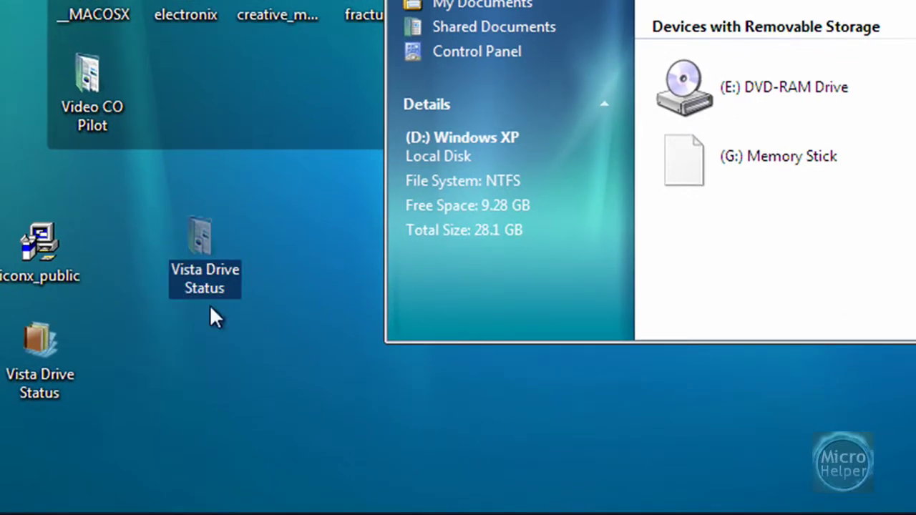
left_click(227, 398)
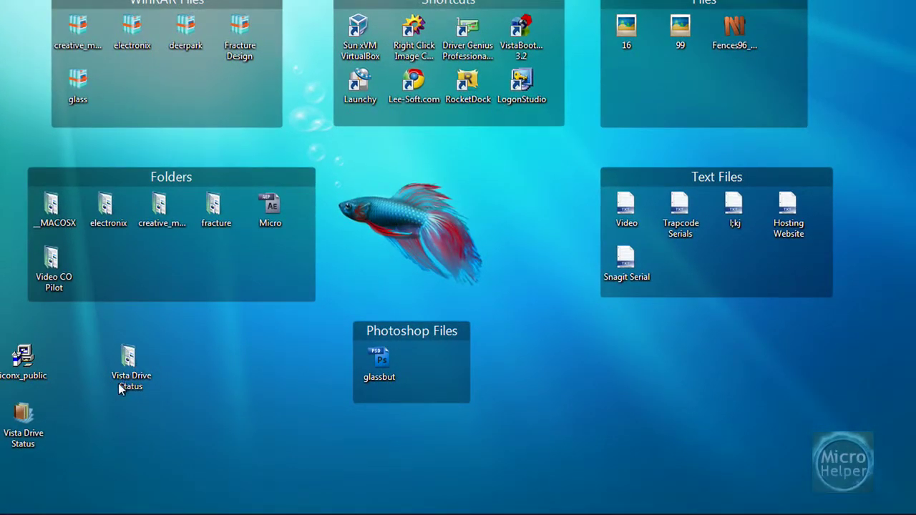
left_click(16, 501)
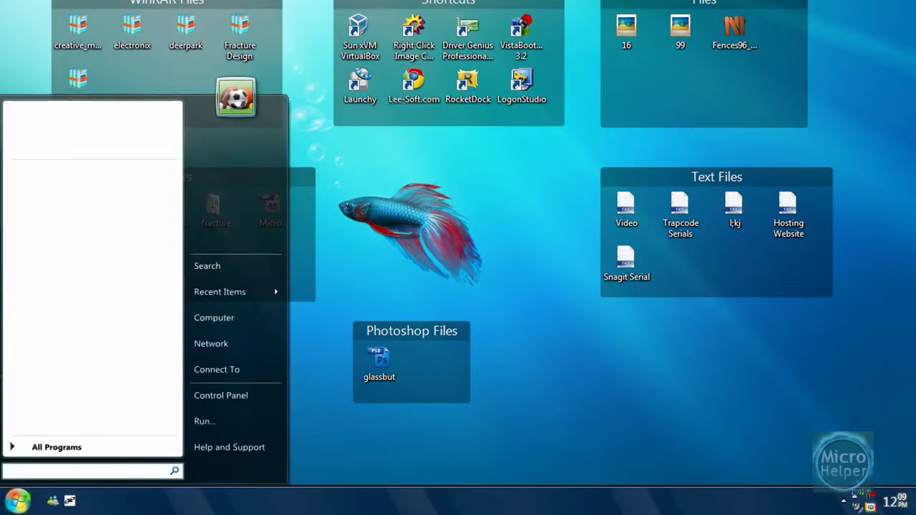
left_click(208, 323)
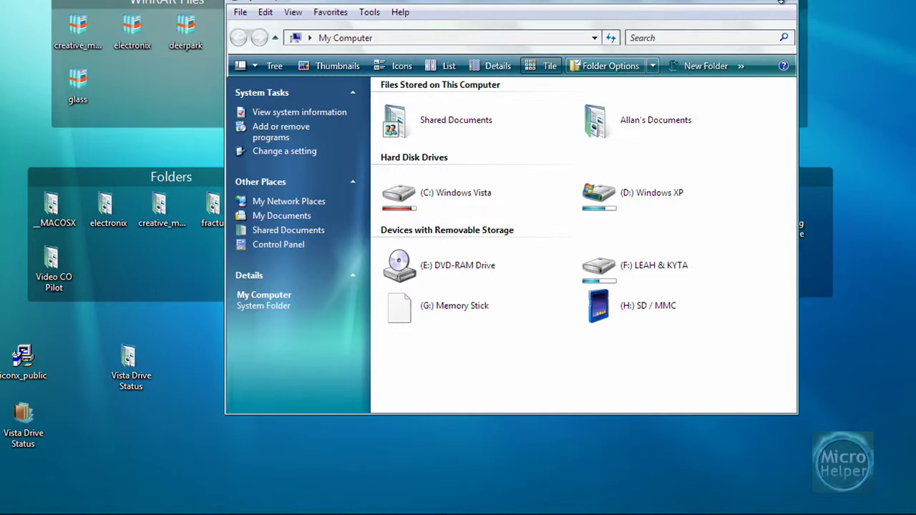
left_click(781, 2)
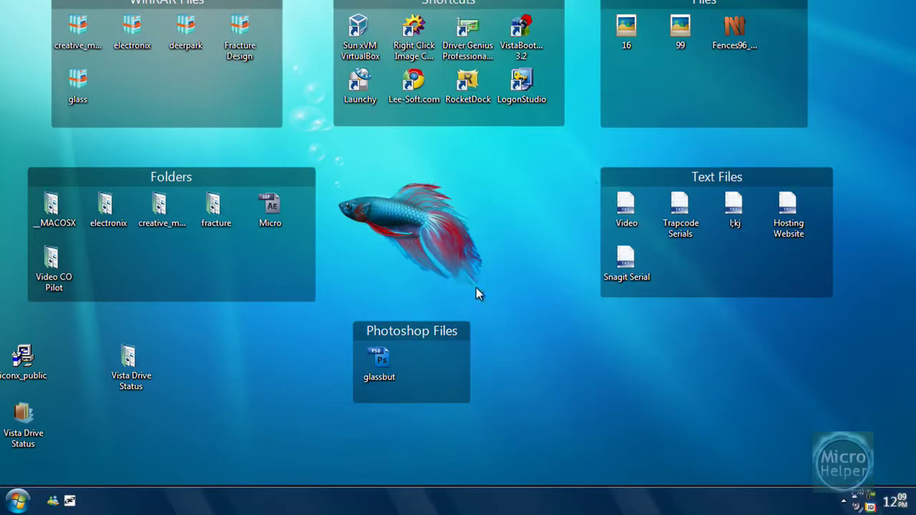
Open My Computer and browse to the Program Files folder on the (D:) Windows XP drive
left_click(17, 501)
left_click(267, 322)
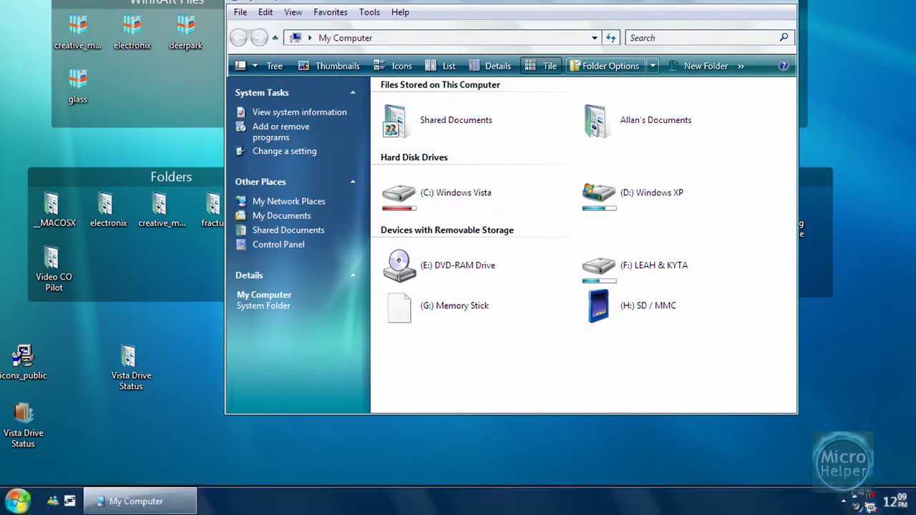
left_click(17, 500)
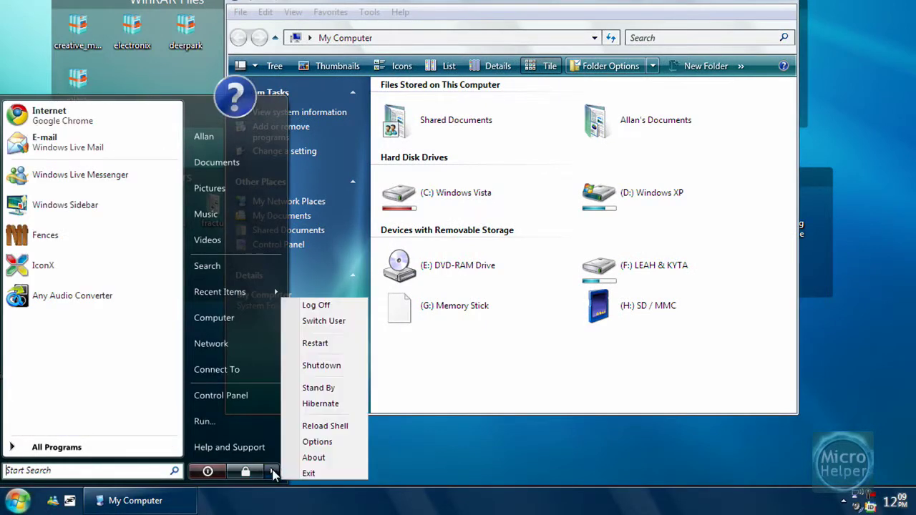
left_click(220, 481)
left_click(17, 500)
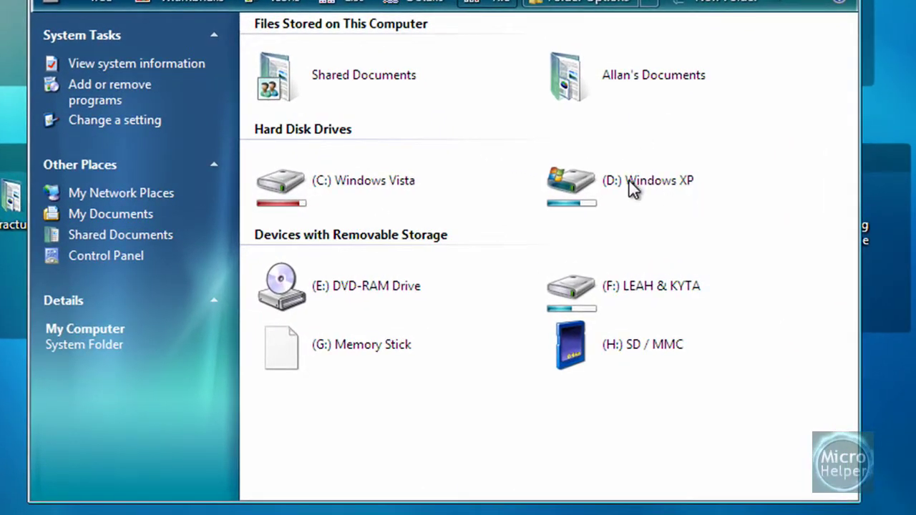
mouse_move(620, 195)
mouse_move(620, 178)
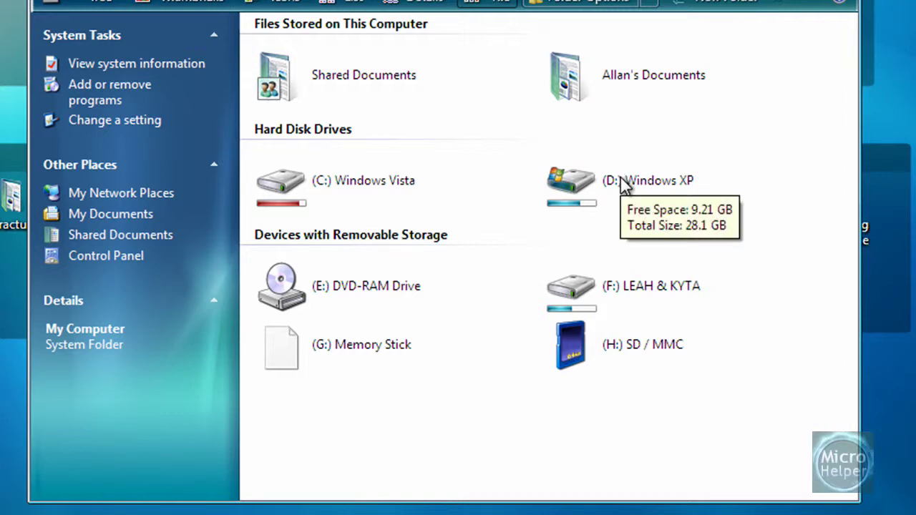
left_click(620, 178)
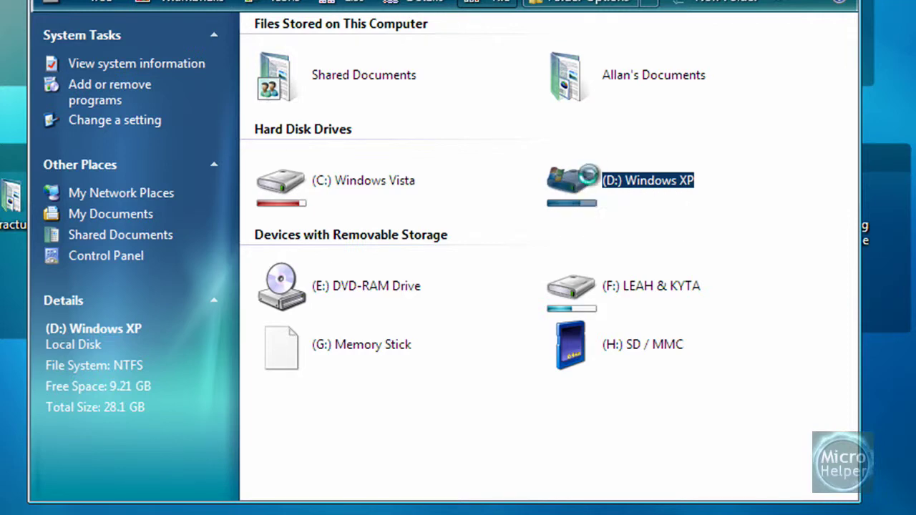
double_click(574, 179)
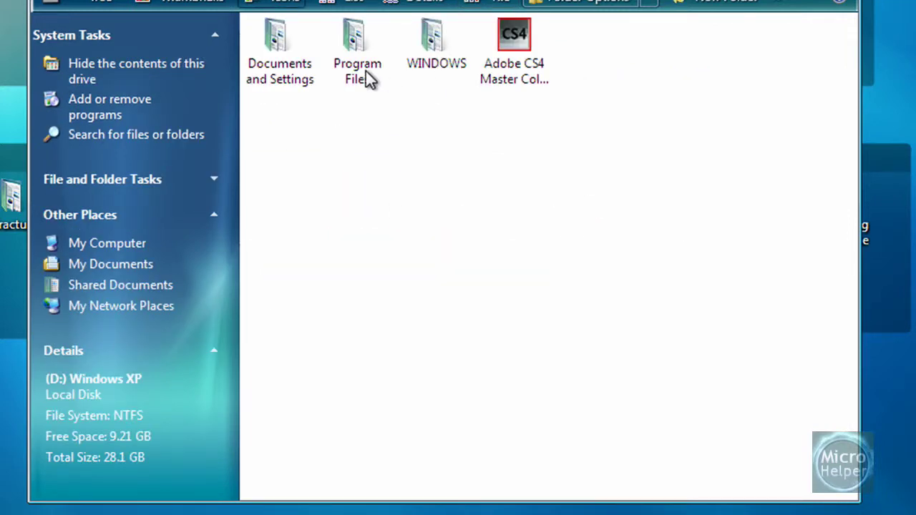
double_click(366, 71)
Locate the Vista Drive Status folder inside Program Files and open it
left_click_drag(849, 57, 852, 307)
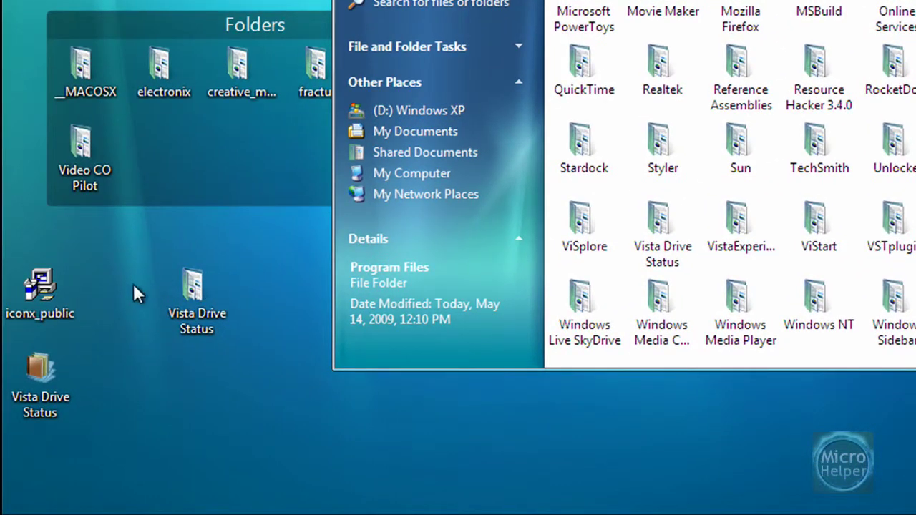
left_click_drag(133, 284, 247, 388)
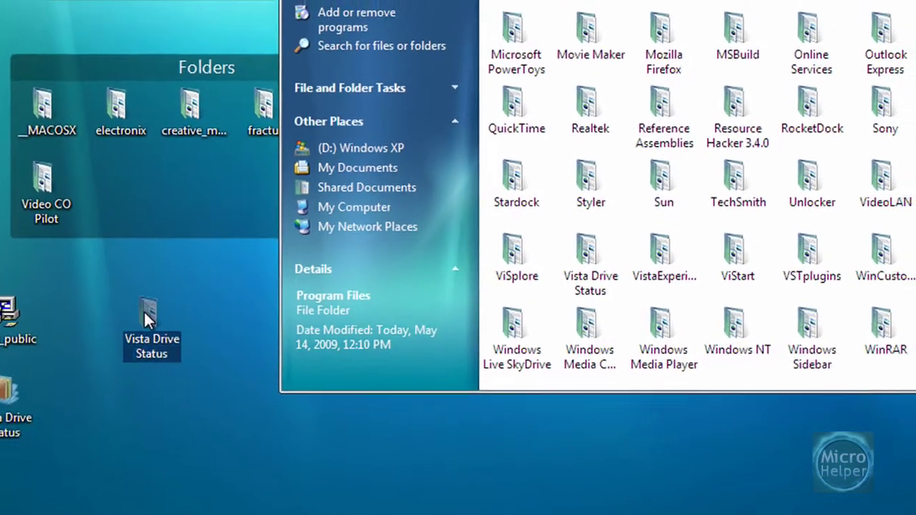
left_click_drag(144, 310, 430, 395)
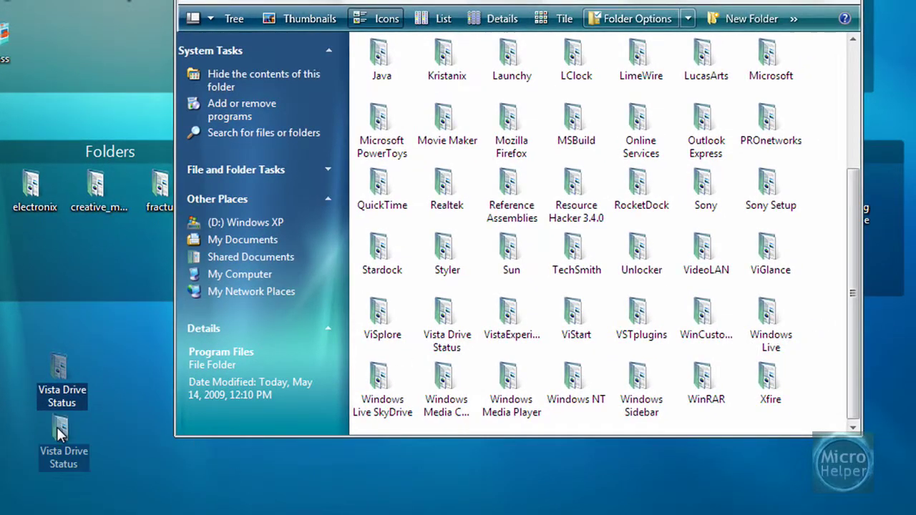
left_click(466, 349)
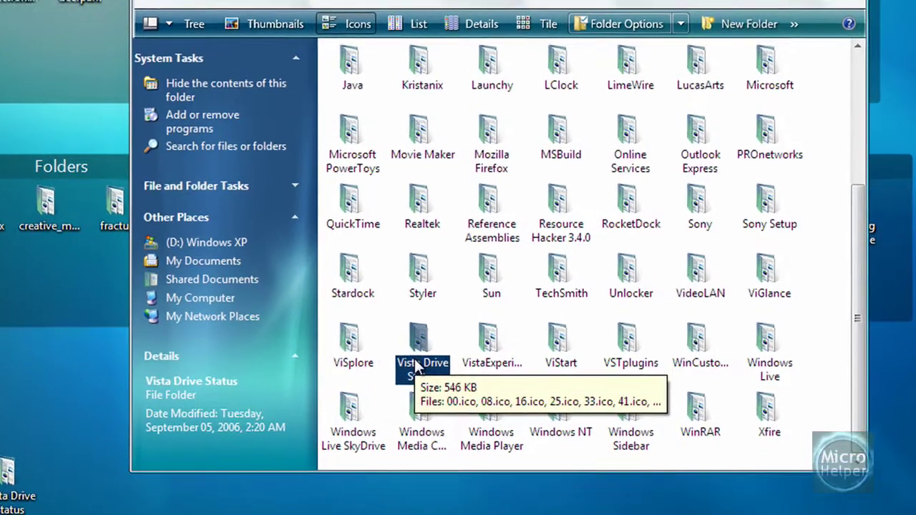
double_click(443, 344)
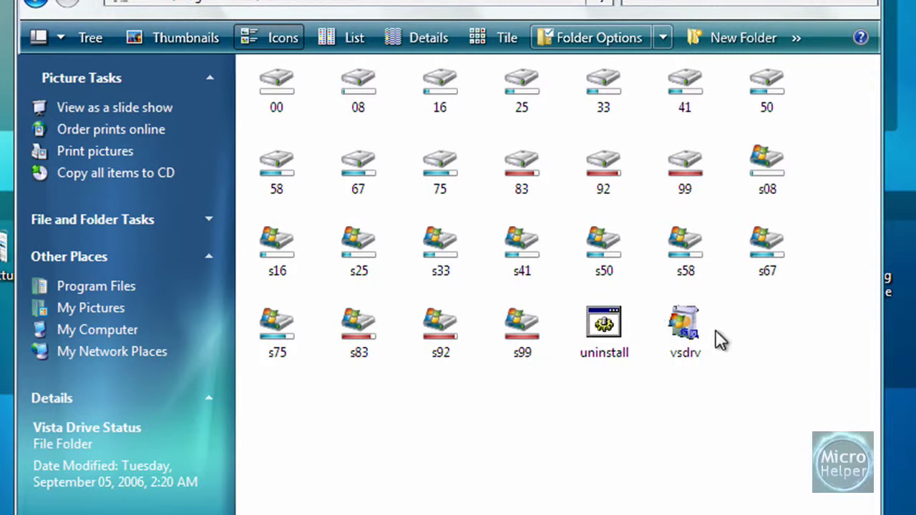
Run vsdrv from the Vista Drive Status folder and check the drive icons in My Computer, closing that window again
left_click(687, 330)
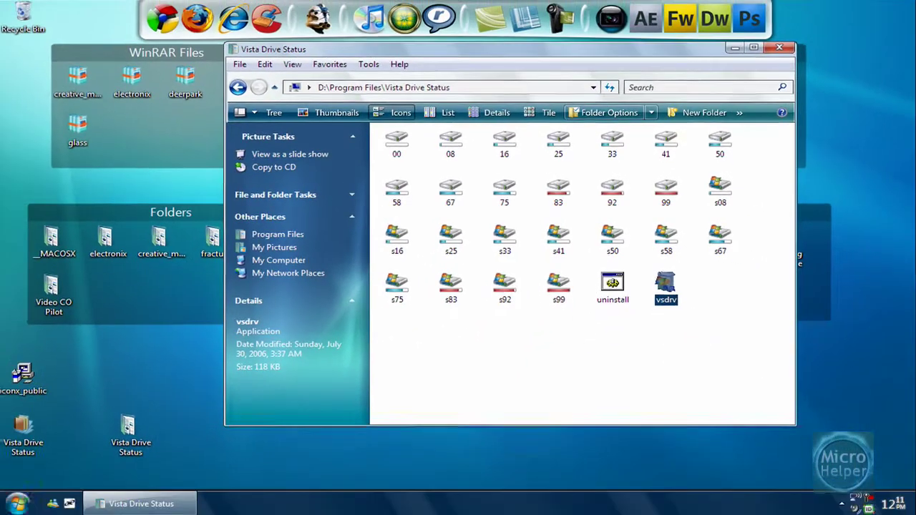
key("super")
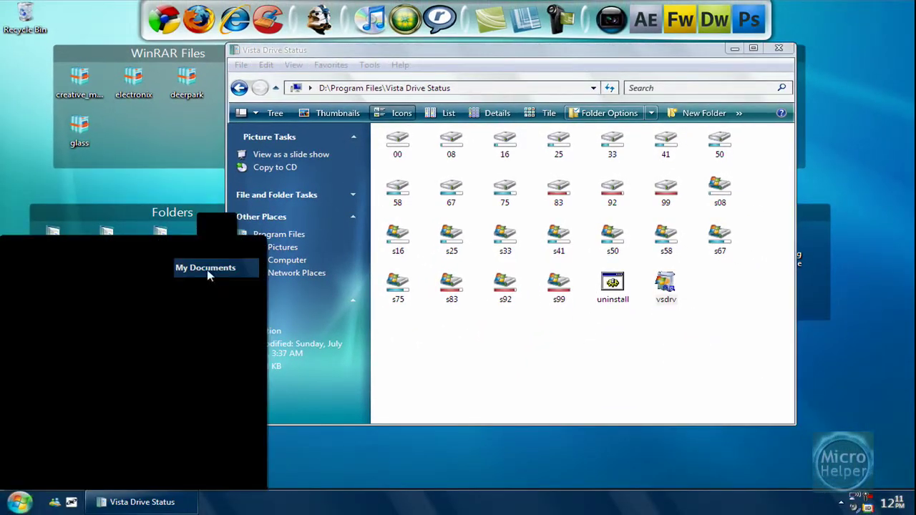
left_click_drag(225, 332, 260, 336)
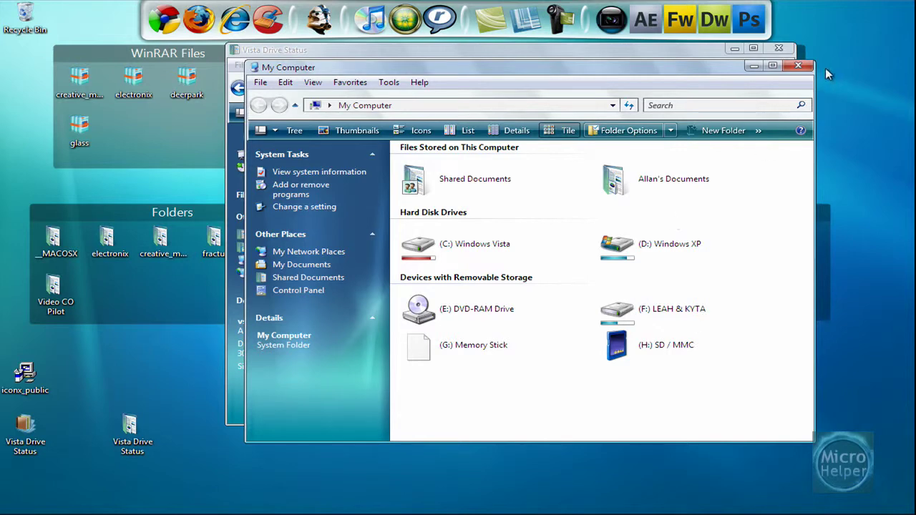
left_click(798, 65)
Run the uninstall script from the Vista Drive Status folder and check the drives in My Computer, closing that window again
double_click(617, 289)
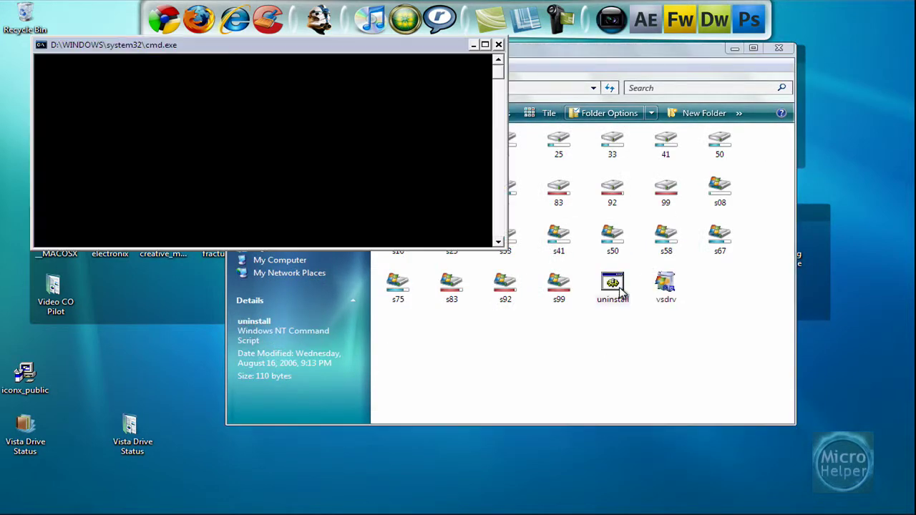
left_click(20, 502)
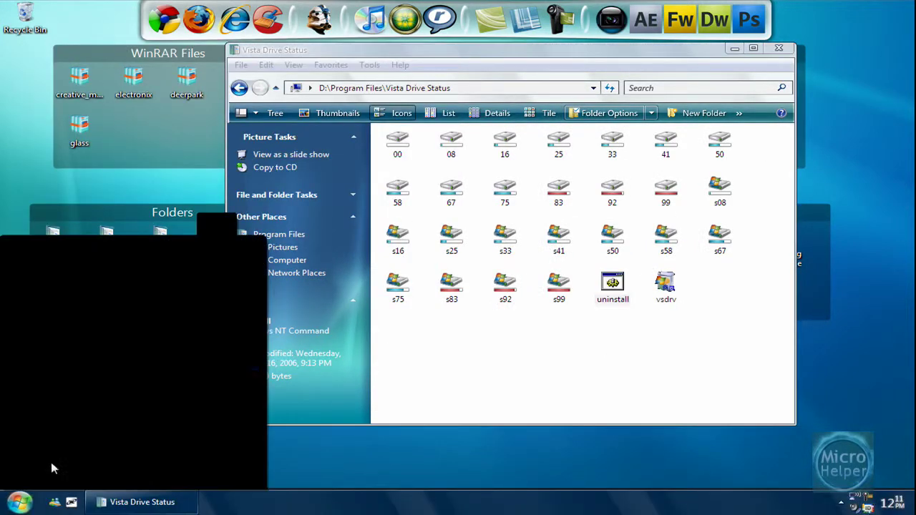
left_click(256, 338)
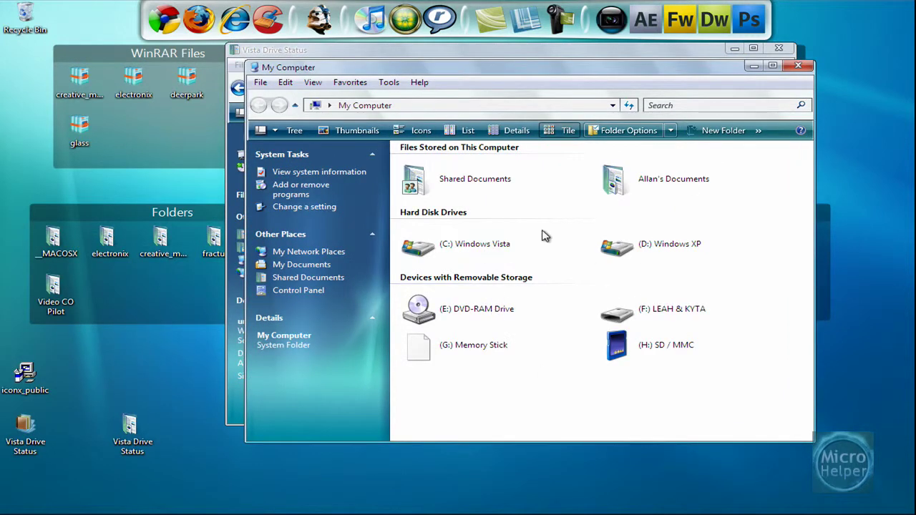
left_click(798, 65)
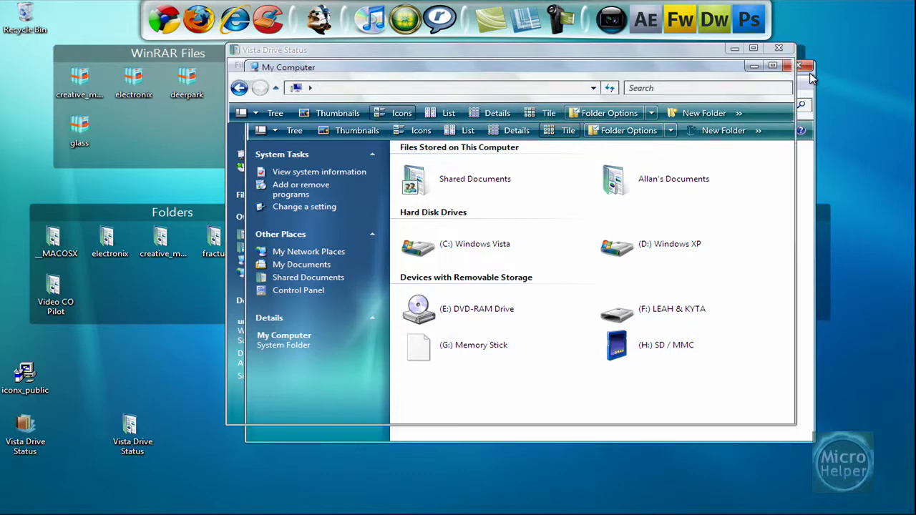
Run vsdrv again, minimize its folder window and open My Computer to check the drive space bars
left_click(665, 299)
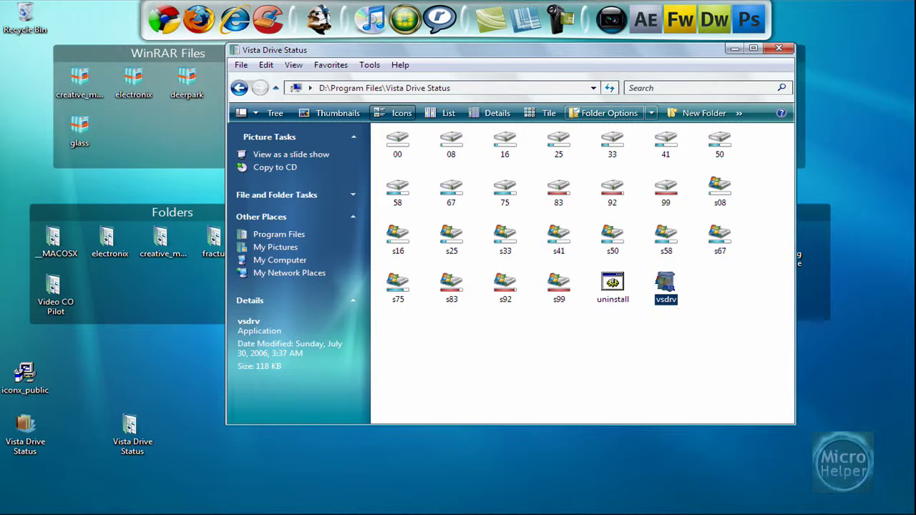
left_click(136, 502)
left_click(18, 502)
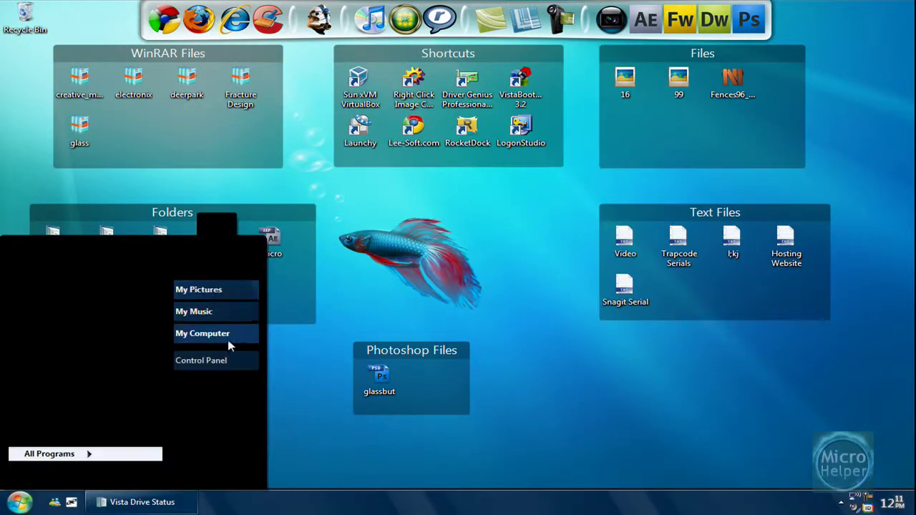
left_click(229, 342)
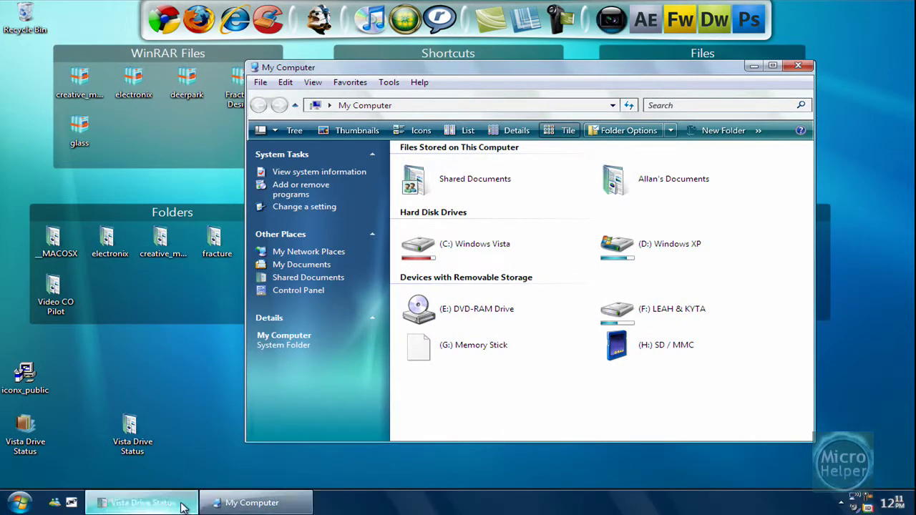
Send the Vista Drive Status archive and extracted folder on the desktop to the Recycle Bin, and return to Program Files
left_click(180, 502)
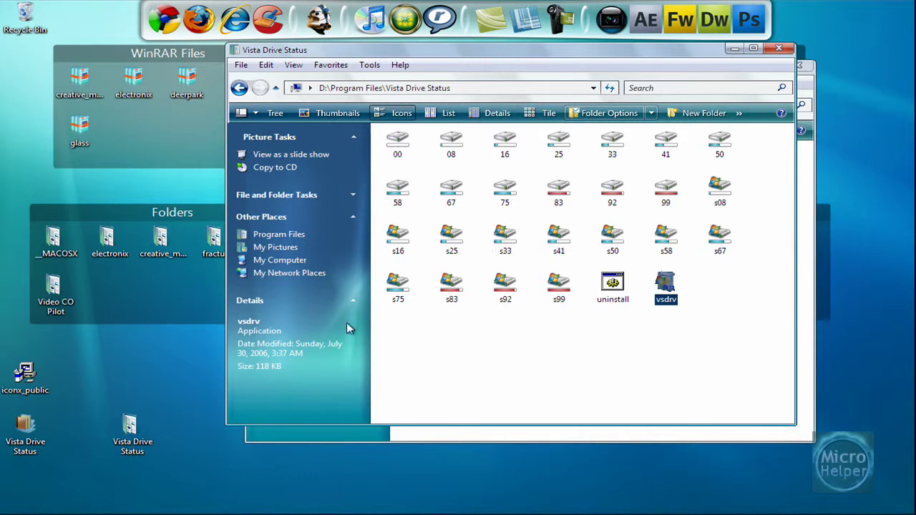
left_click_drag(190, 391, 1, 491)
key("Delete")
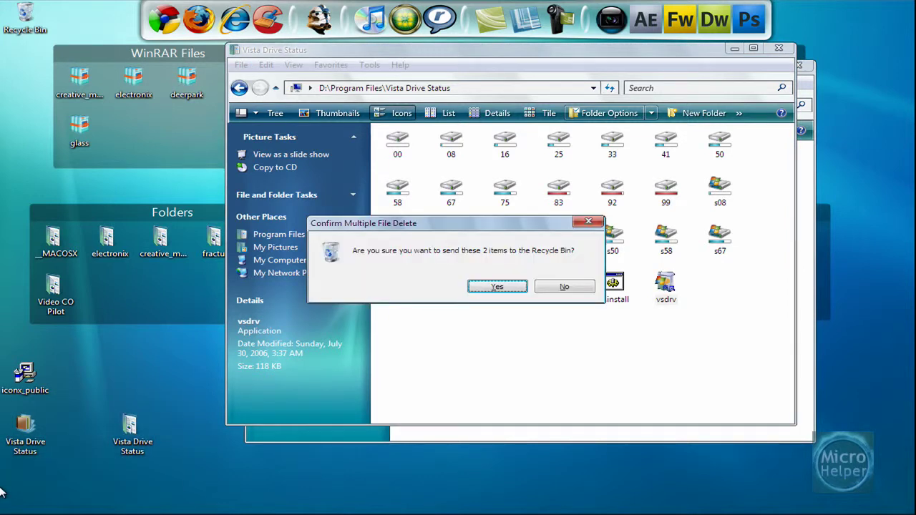
key("Return")
left_click(231, 104)
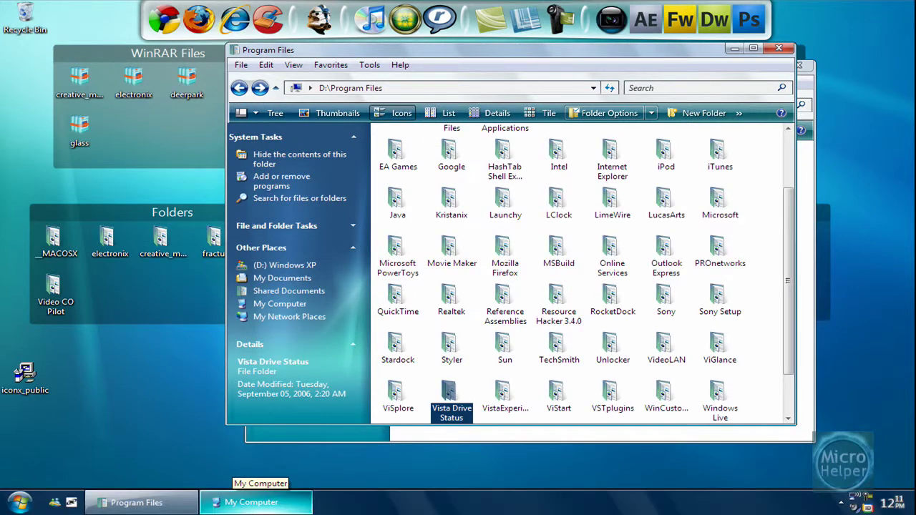
Bring My Computer to the front to review the drive space bars and close the window
left_click(257, 501)
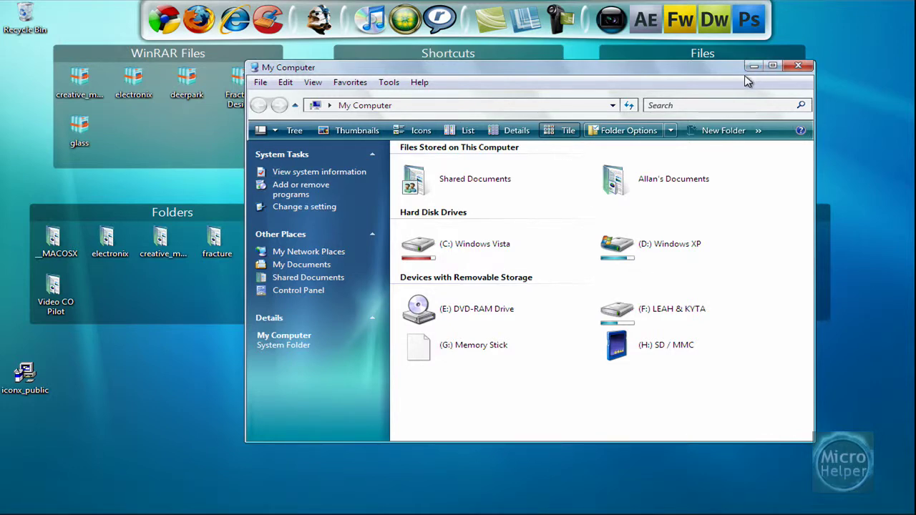
left_click_drag(723, 73, 617, 130)
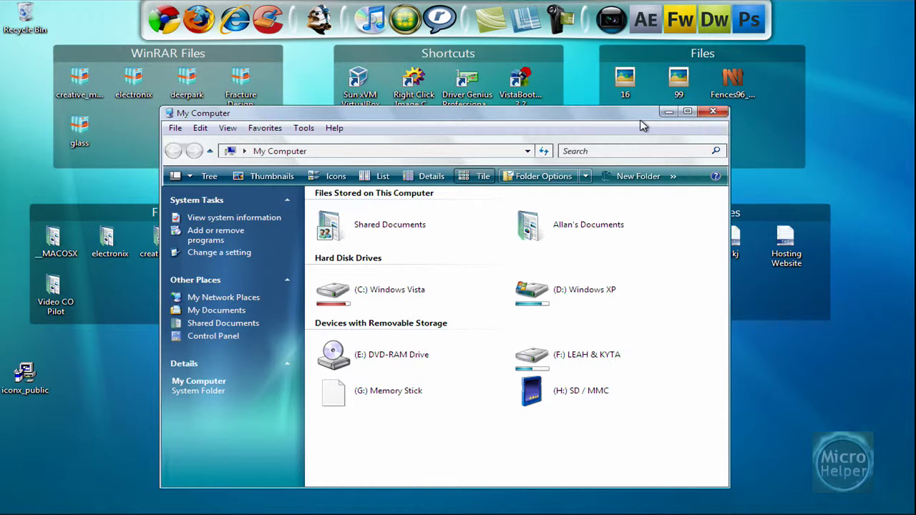
left_click(713, 111)
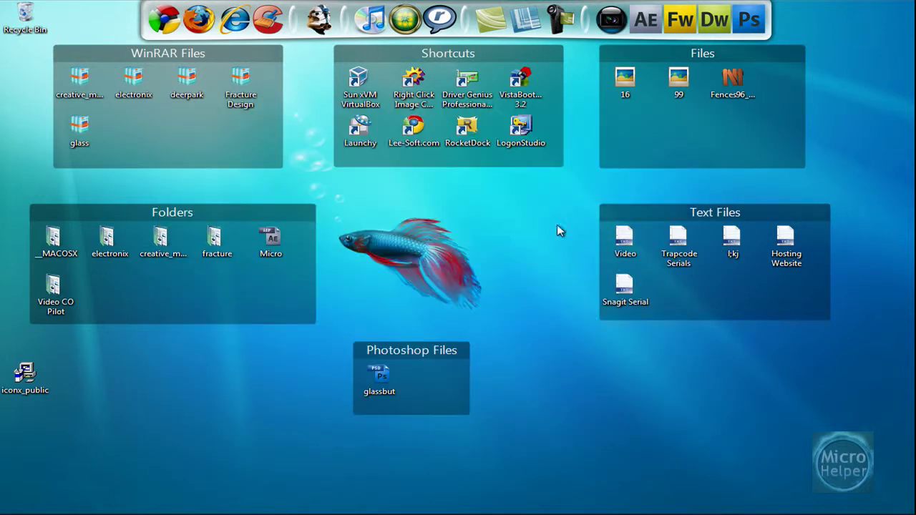